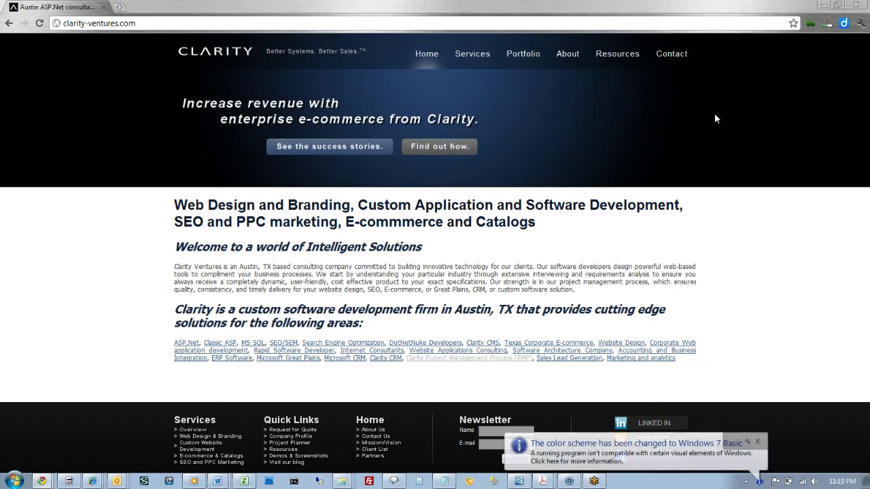
Sign in to the site as administrator and browse the list of available modules.
left_click(758, 443)
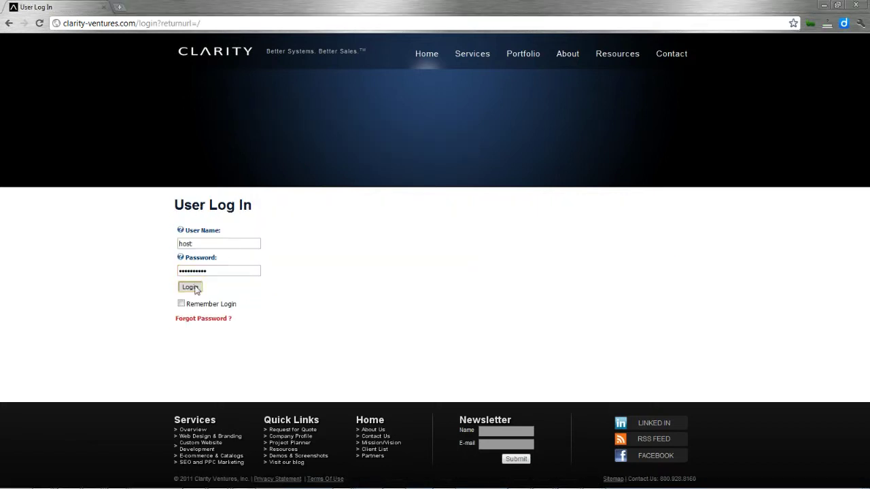
left_click(190, 287)
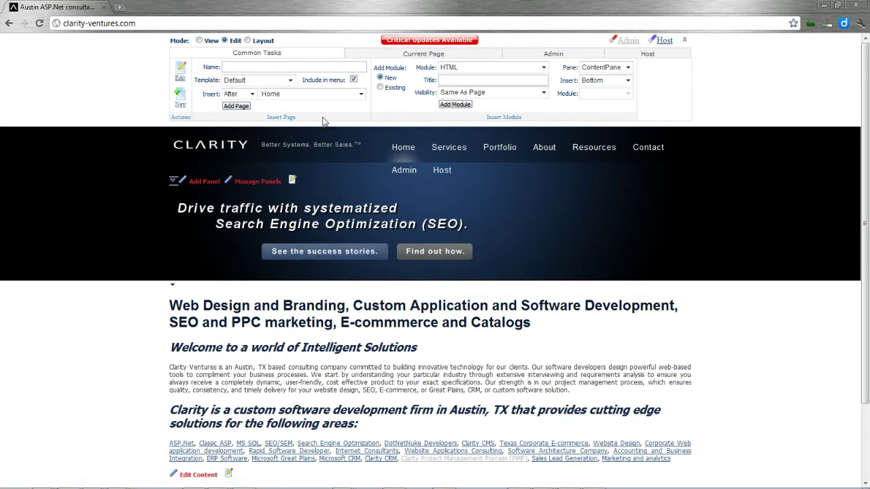
left_click(511, 71)
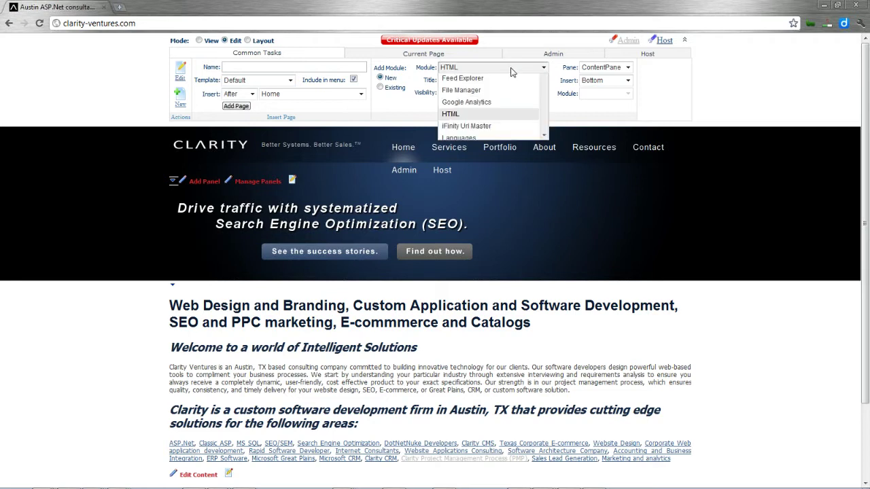
mouse_move(544, 89)
left_mouse_down()
mouse_move(546, 198)
mouse_move(542, 81)
left_mouse_up()
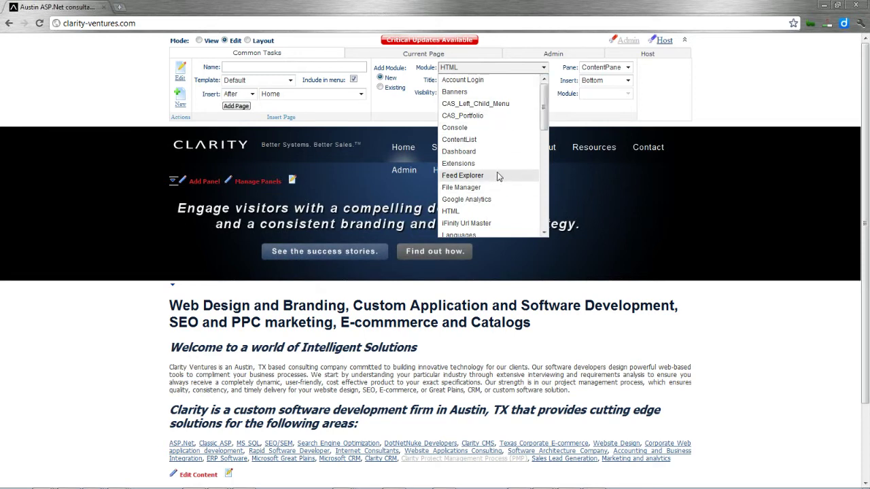
left_click_drag(543, 113, 547, 178)
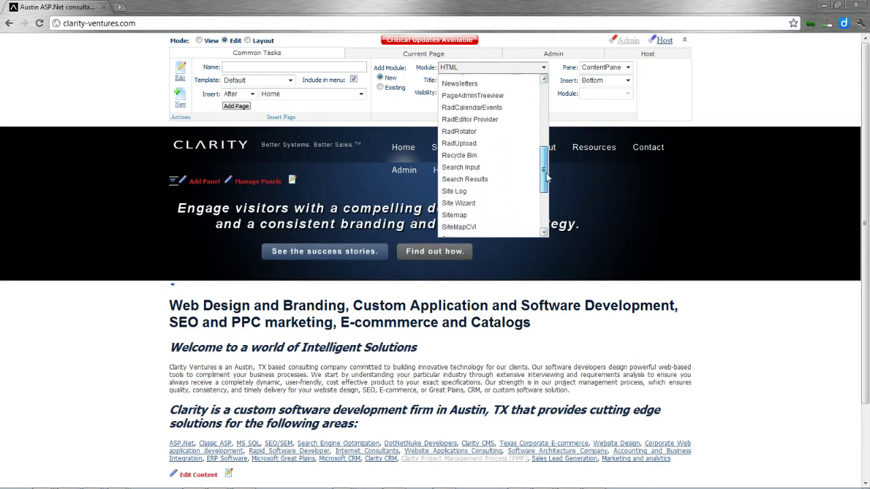
left_click(752, 80)
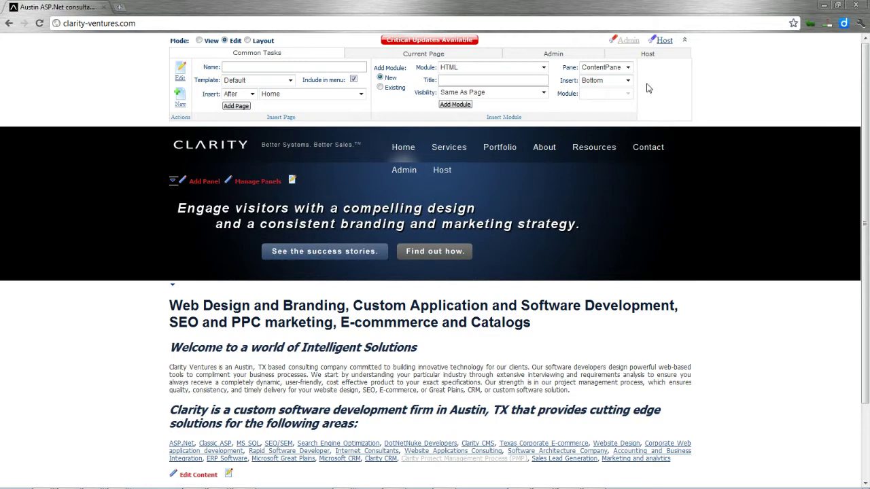
Look over the admin tools and current page options, then go to the Portfolio page.
left_click(552, 59)
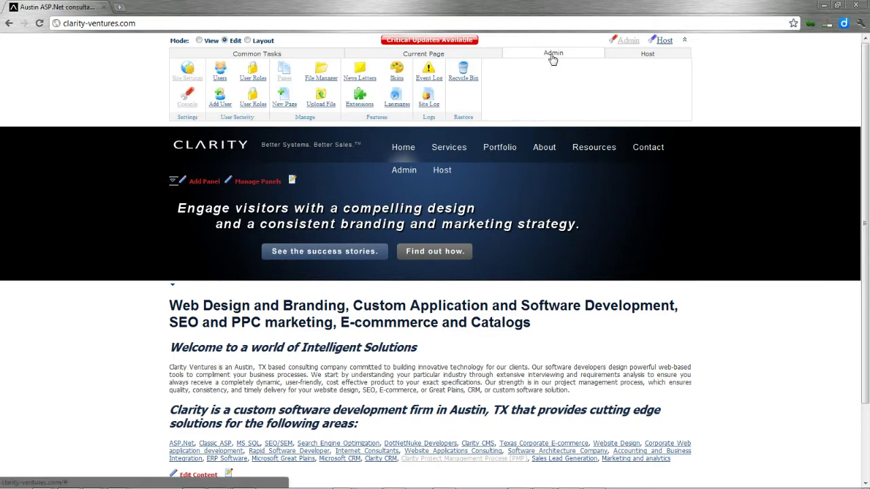
left_click(411, 60)
left_click(590, 55)
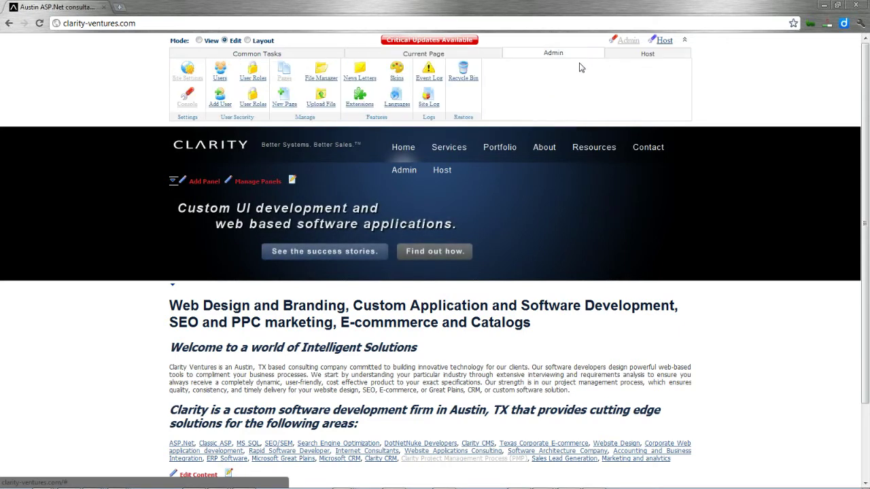
left_click(492, 151)
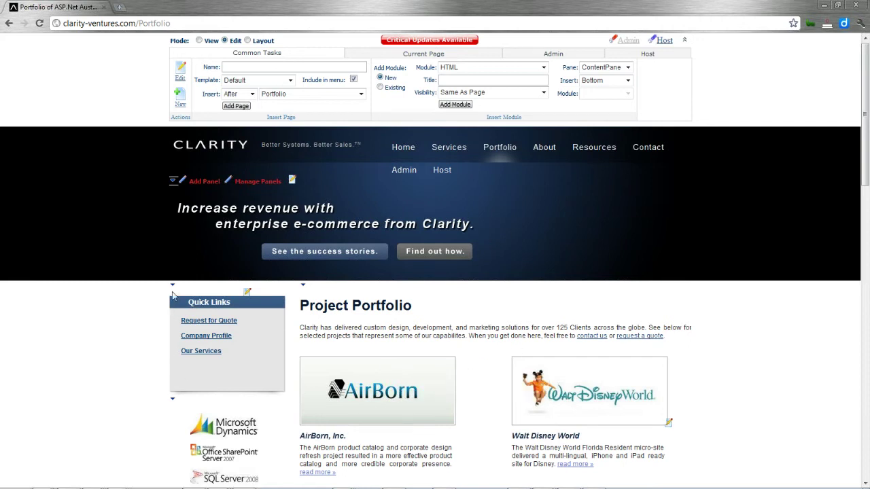
Go to Services > e-Commerce & Catalogs and start editing its HTML text module.
mouse_move(173, 285)
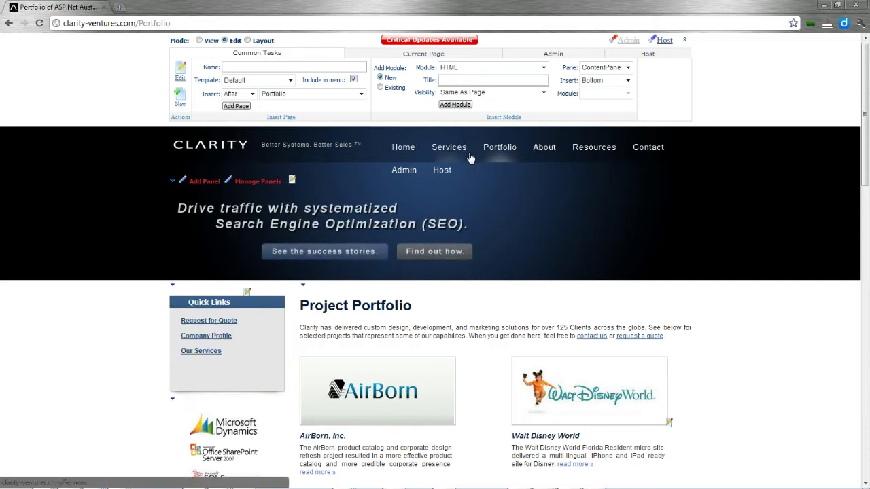
mouse_move(450, 151)
mouse_move(484, 201)
left_click(522, 204)
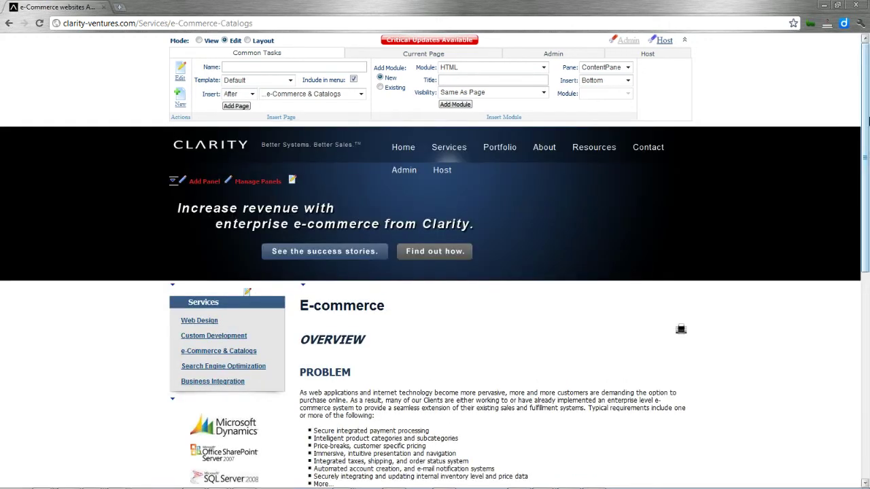
left_click_drag(867, 85, 866, 247)
left_click(320, 400)
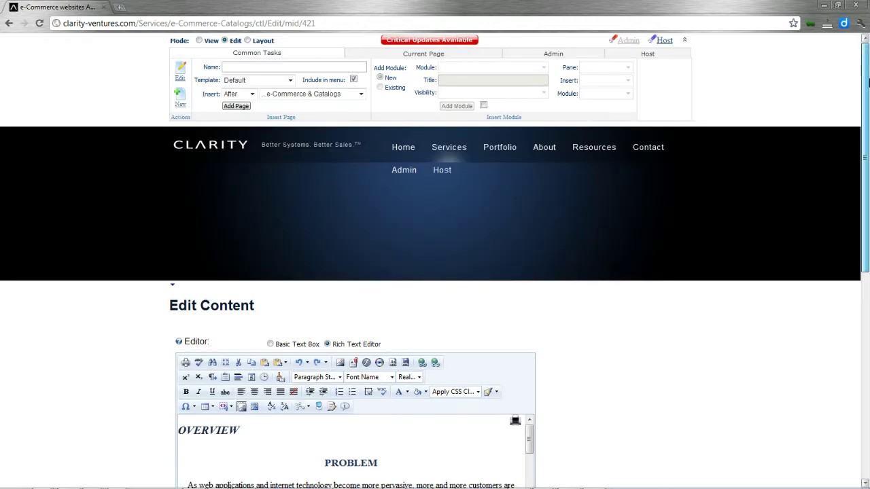
Enlarge the editor area and make part of the paragraph's first line 22px.
scroll(564, 329, "down", 3)
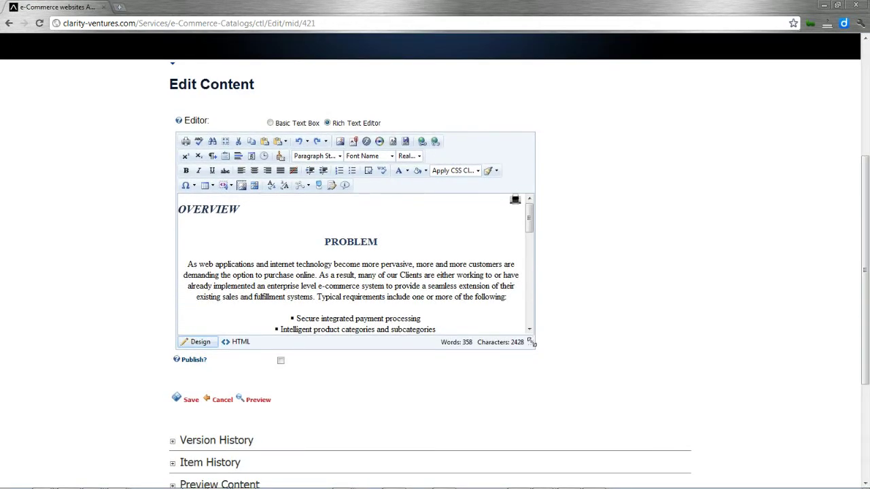
left_click_drag(533, 344, 647, 384)
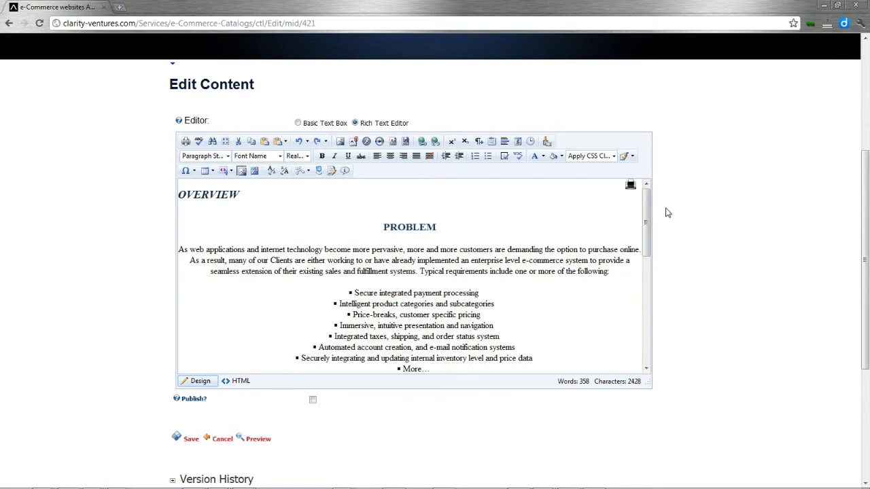
mouse_move(646, 198)
left_mouse_down()
mouse_move(646, 316)
mouse_move(650, 197)
left_mouse_up()
left_click_drag(291, 250, 395, 250)
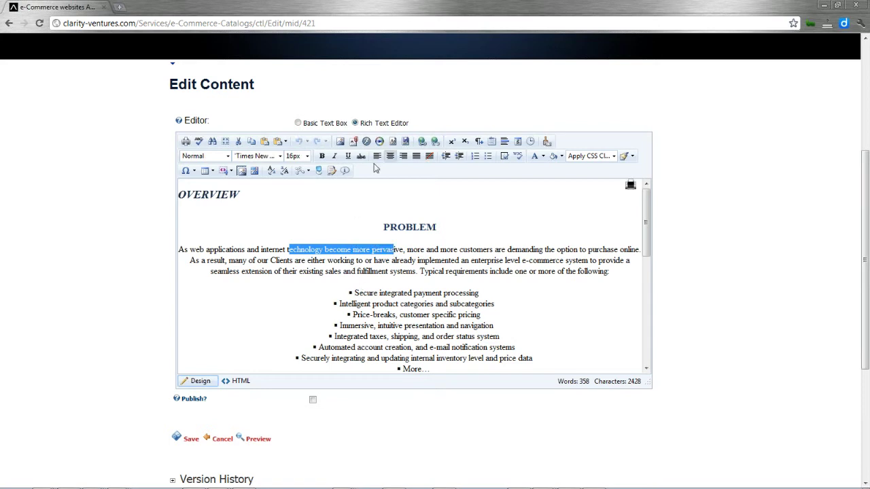
left_click(306, 156)
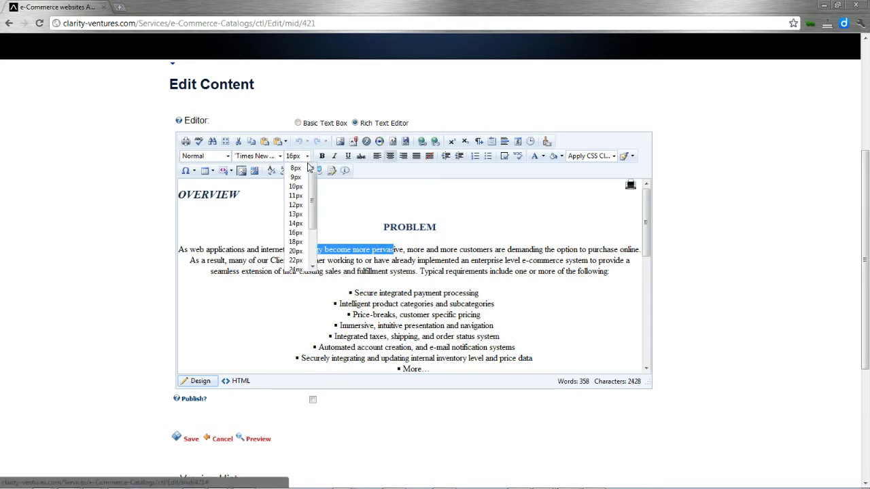
left_click(297, 261)
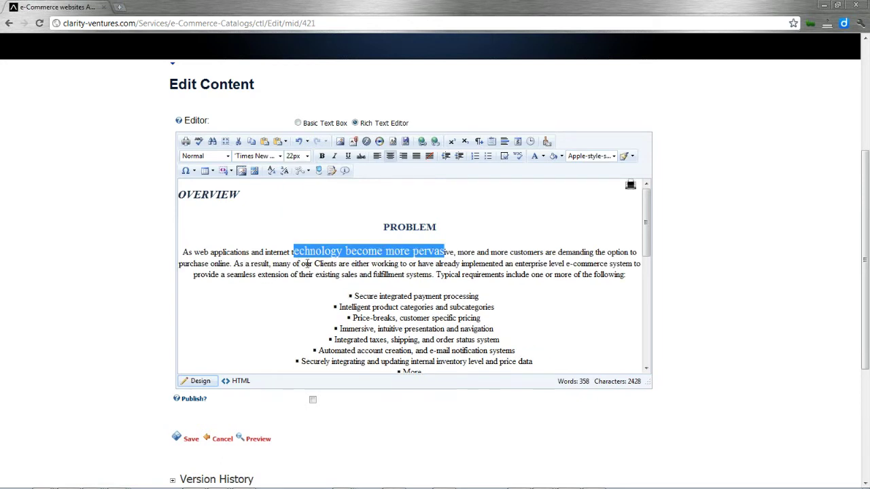
left_click(307, 263)
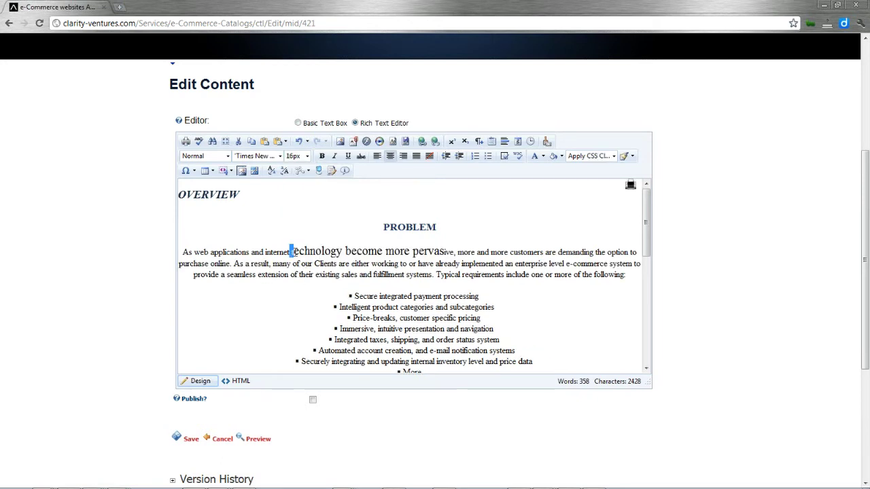
Set the whole paragraph under PROBLEM to 18px.
left_click(291, 252)
left_click_drag(183, 252, 431, 274)
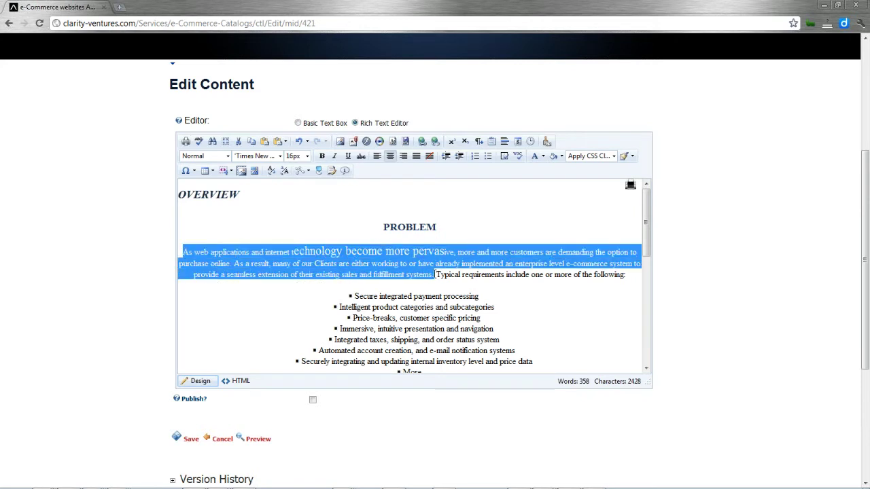
left_click(307, 156)
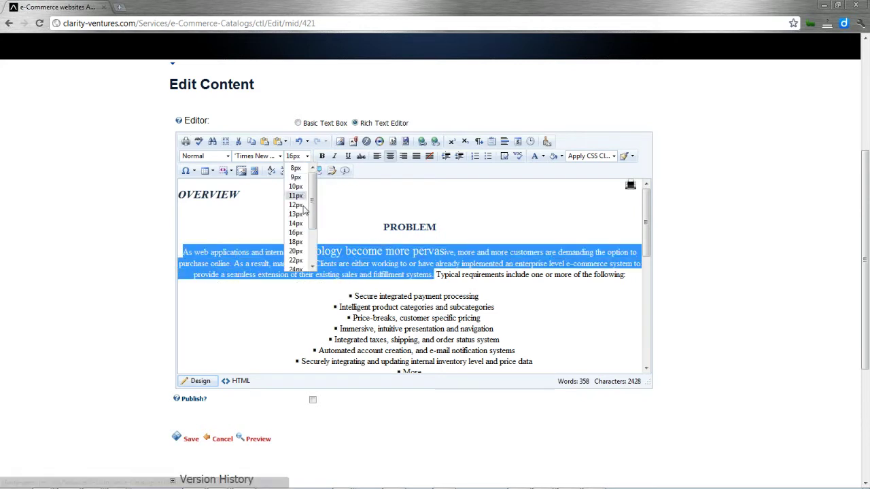
left_click(296, 242)
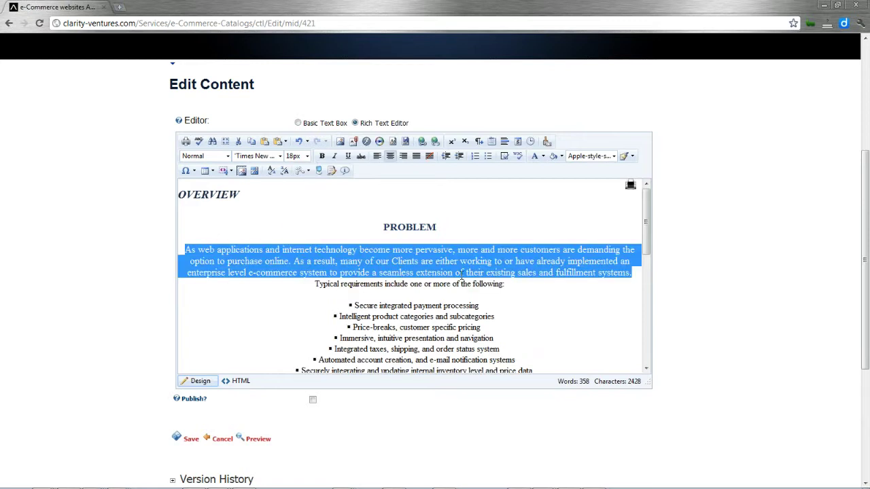
left_click(461, 274)
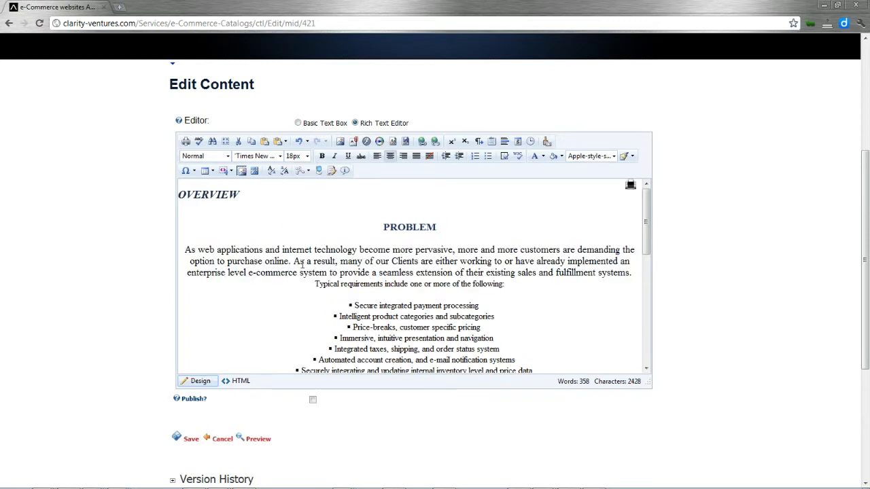
Underline the sentence from 'As a result' to 'or have' with Ctrl+U.
left_click_drag(294, 261, 532, 261)
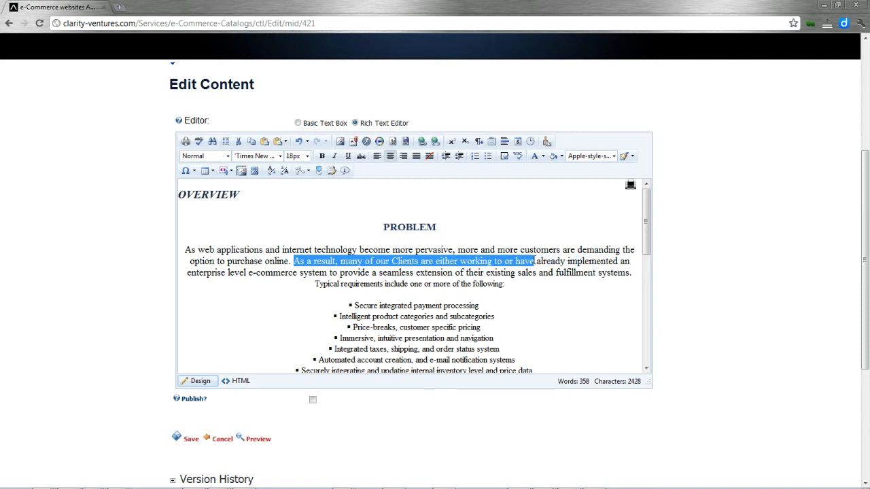
key("ctrl+u")
left_click(493, 261)
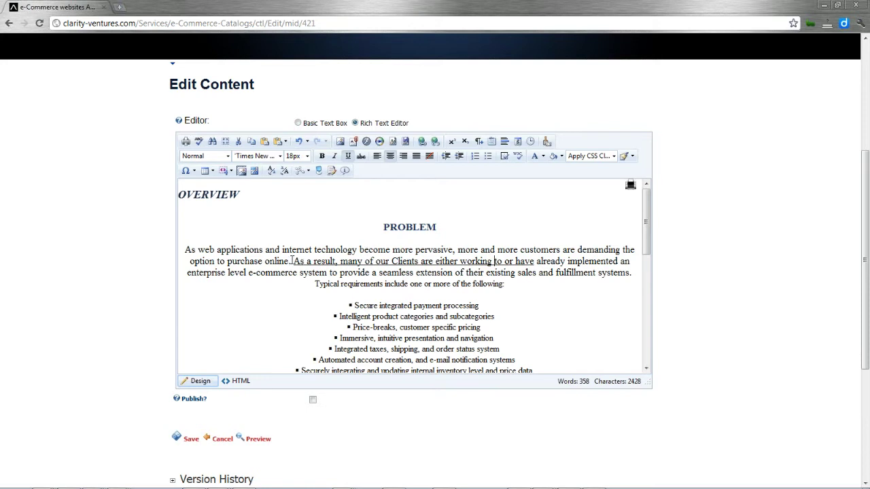
left_click_drag(294, 261, 453, 251)
left_click(367, 251)
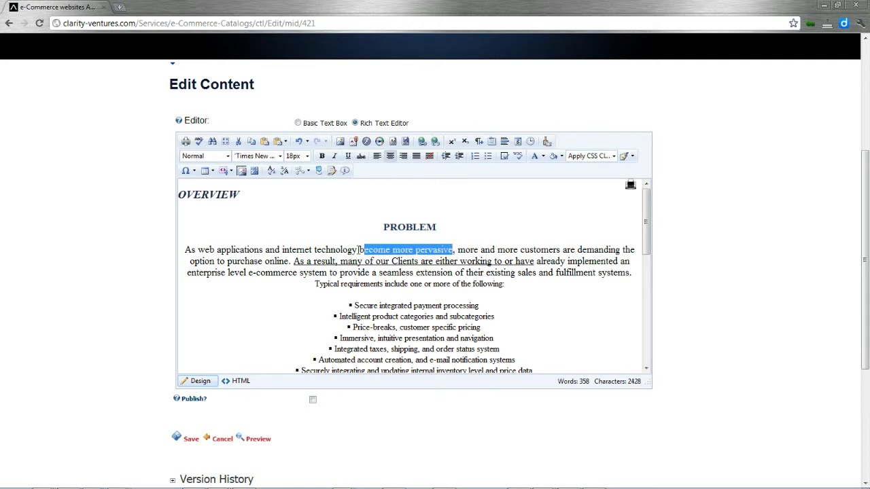
left_click_drag(359, 249, 453, 250)
left_click(421, 141)
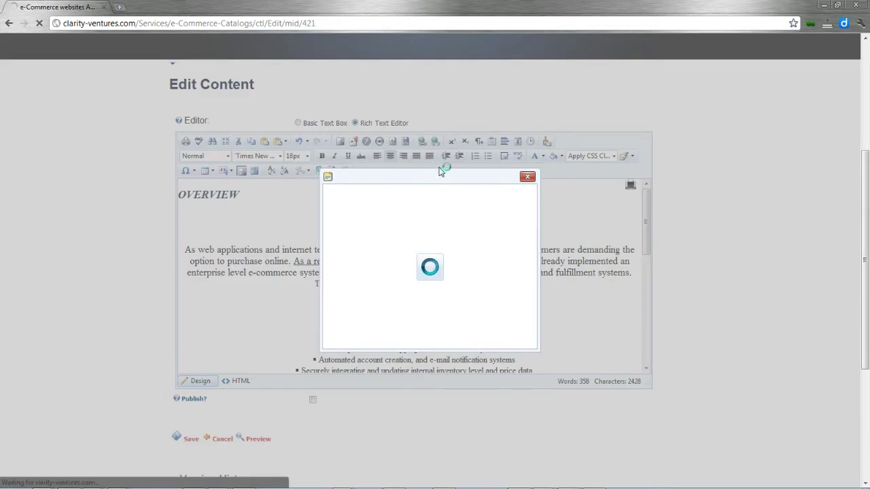
left_click_drag(449, 178, 463, 153)
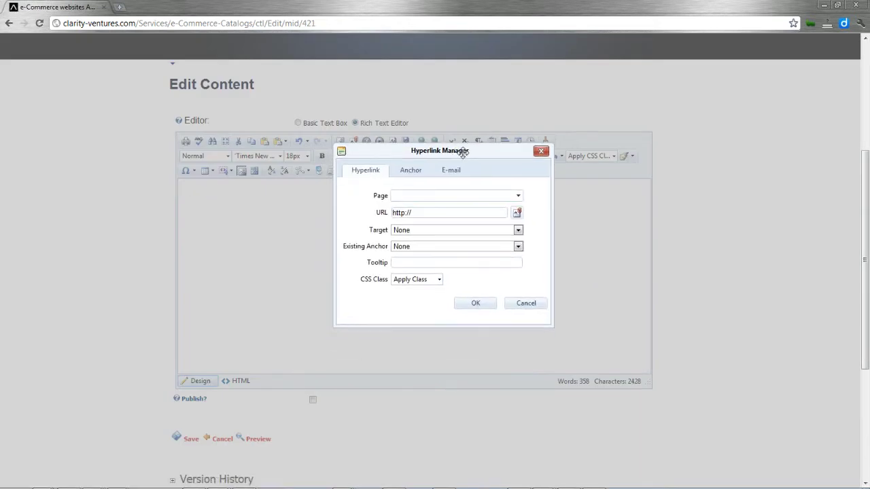
left_click(518, 196)
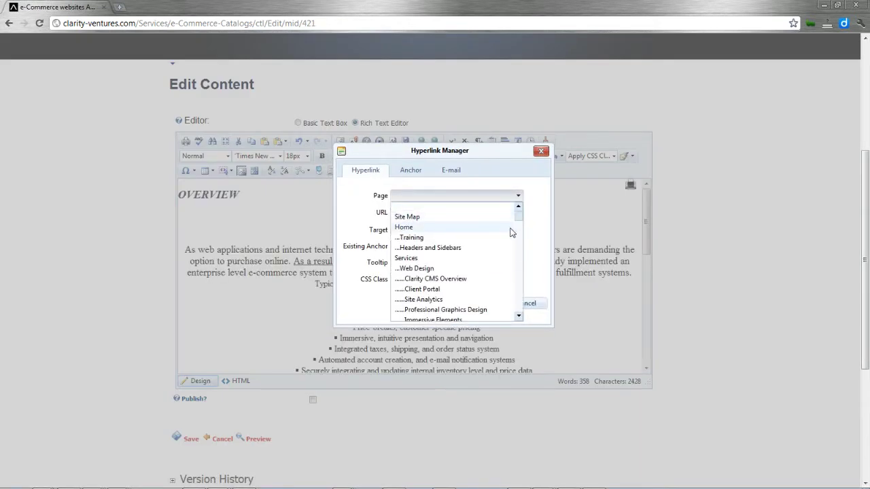
left_click_drag(519, 215, 519, 253)
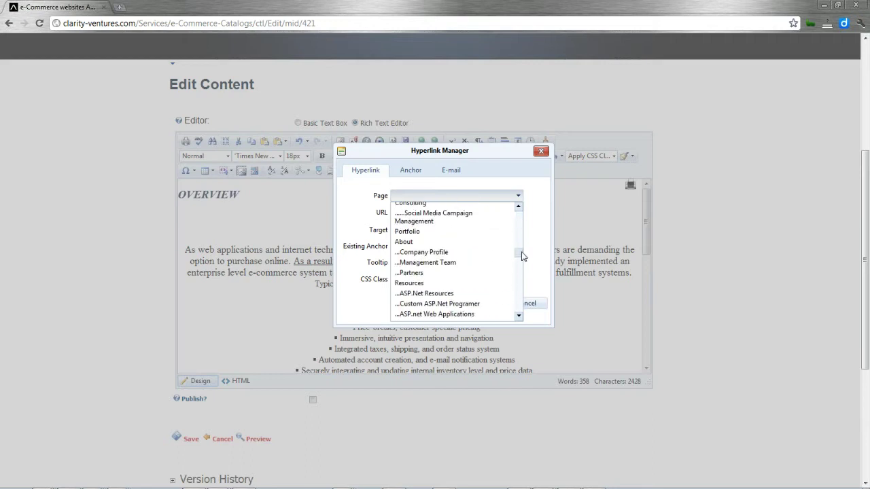
left_click(480, 252)
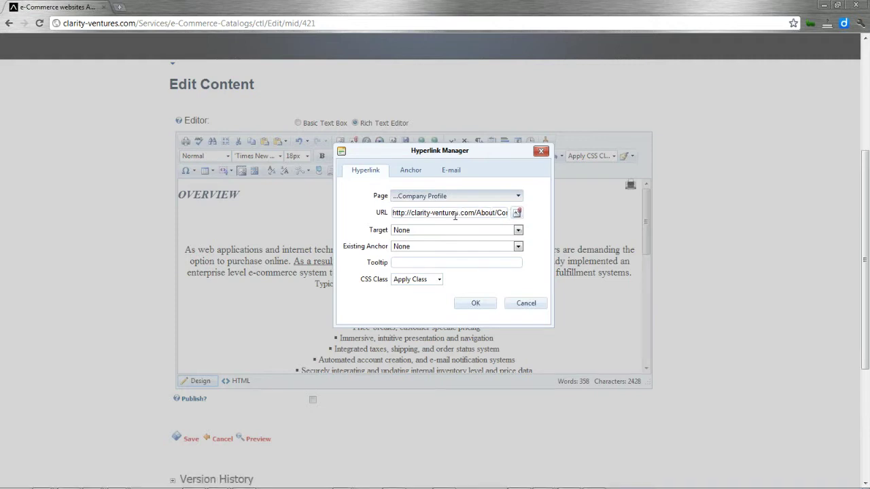
left_click(412, 171)
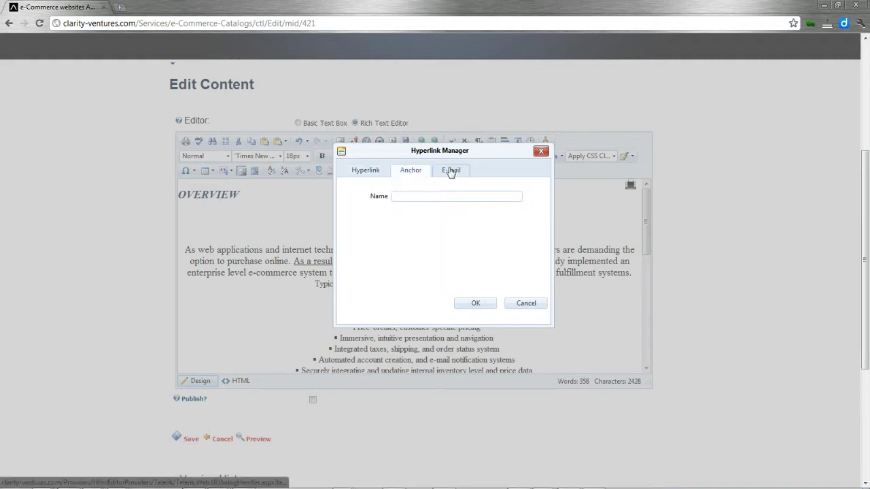
left_click(451, 171)
left_click(415, 197)
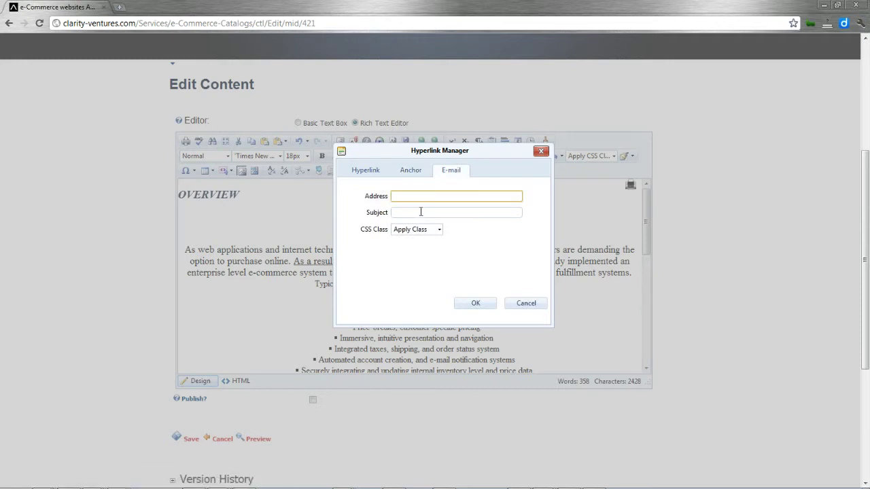
left_click(420, 212)
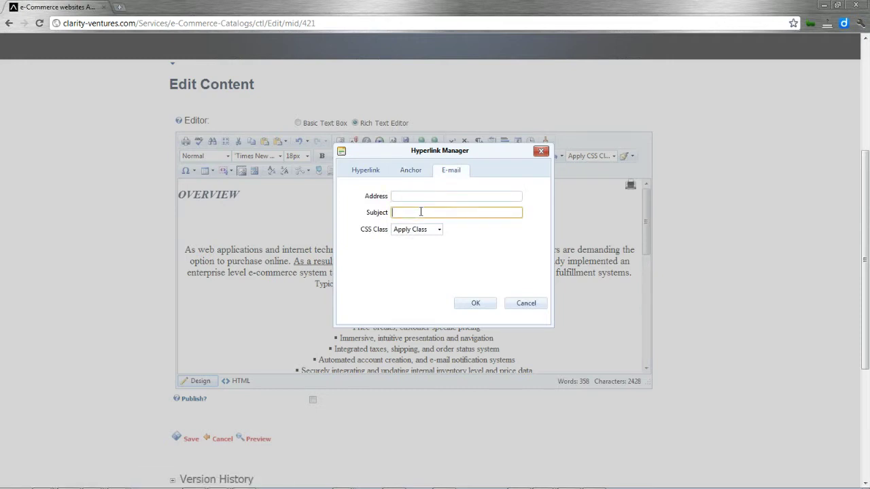
left_click(376, 172)
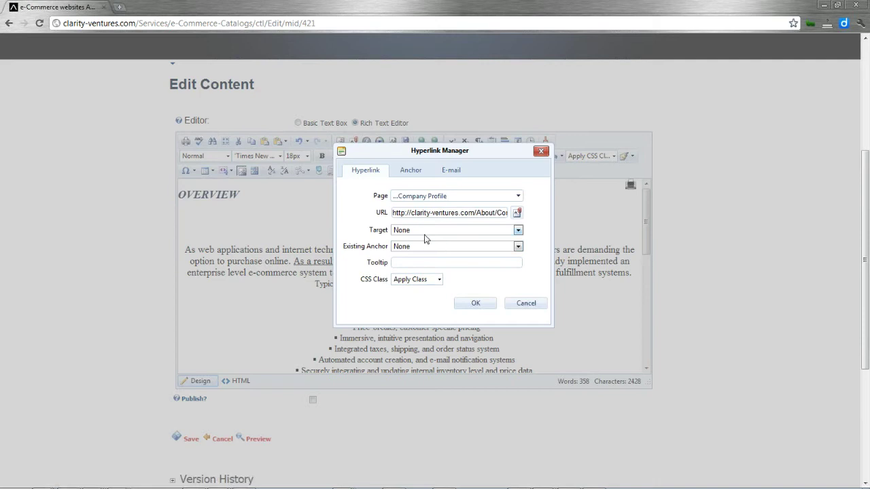
left_click(526, 304)
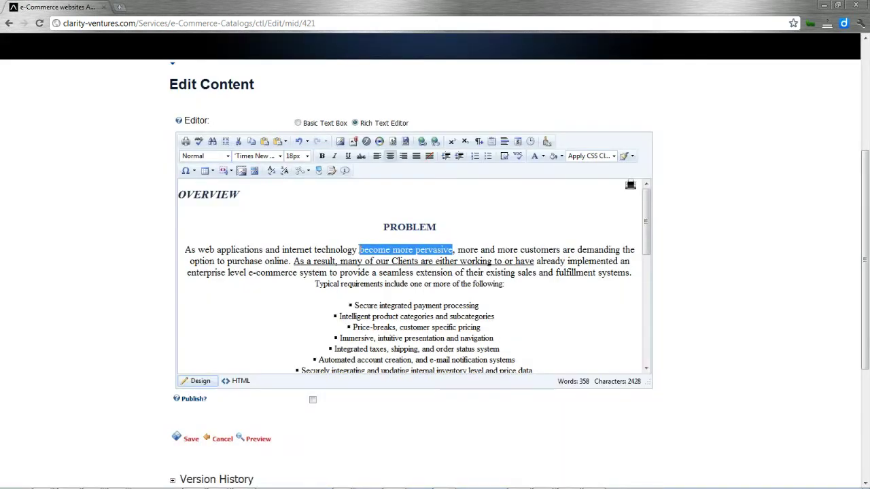
Open the Image Manager from the paragraph, then close the upload form without uploading.
left_click(372, 274)
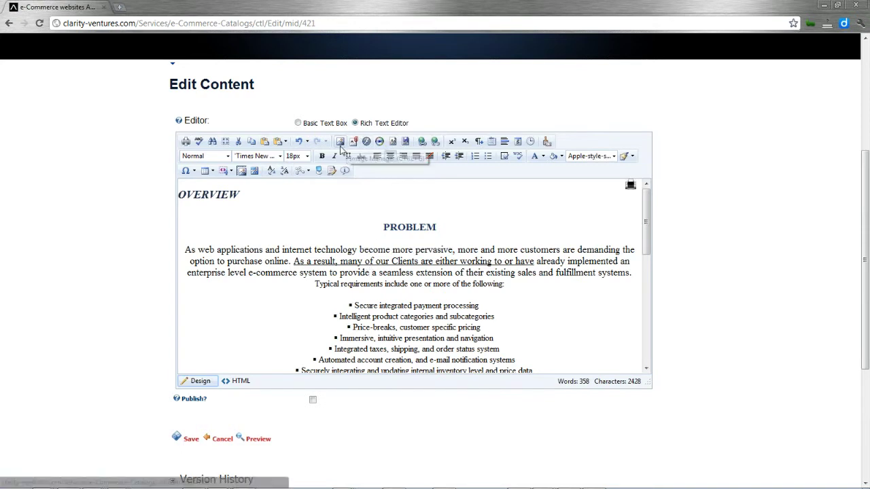
left_click(367, 142)
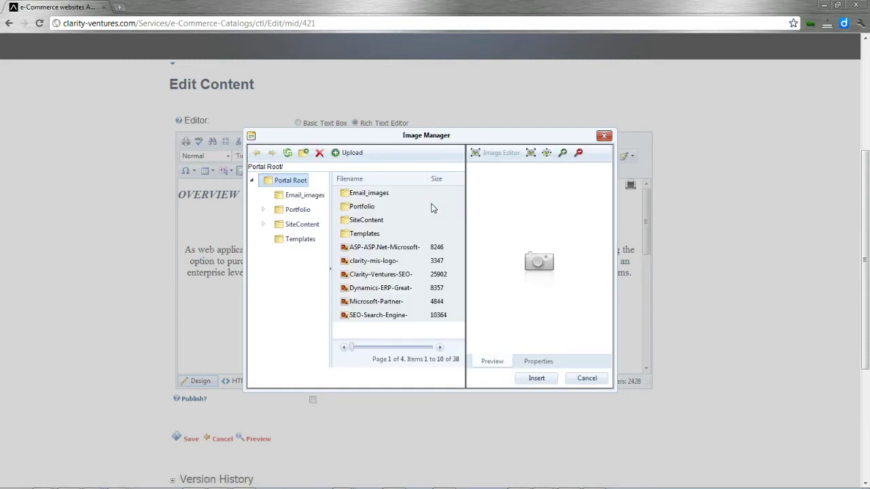
left_click(347, 153)
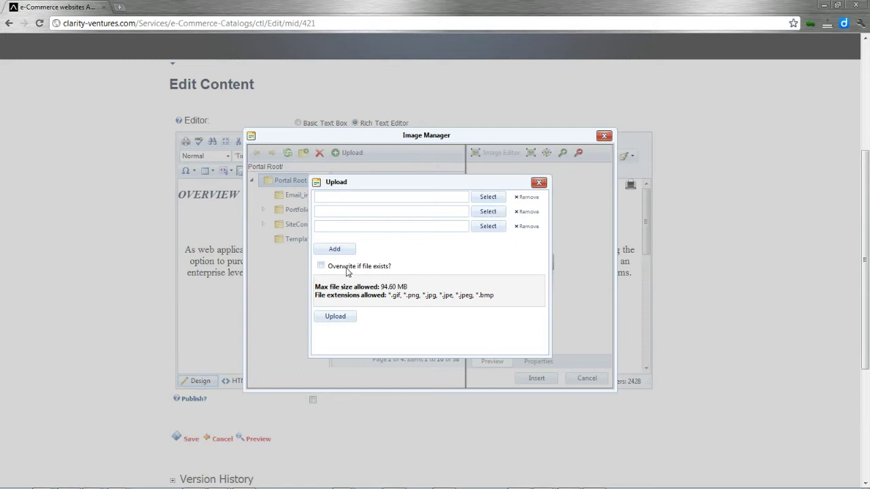
left_click(539, 182)
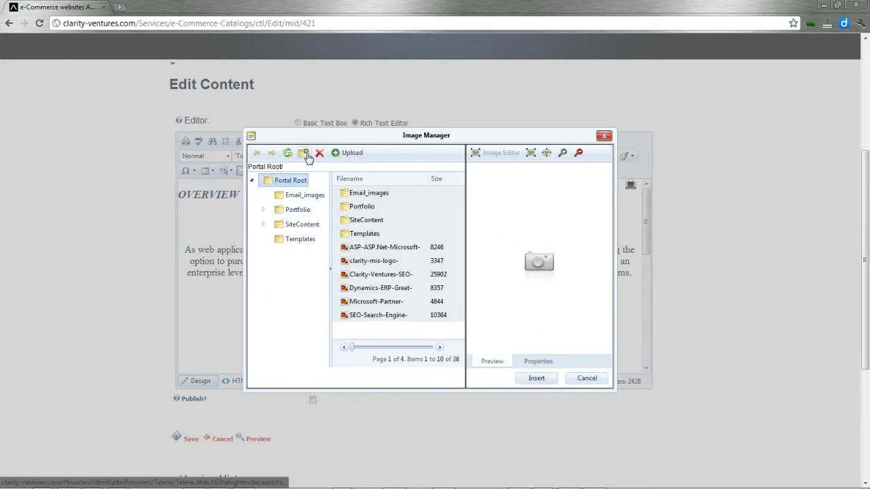
Browse the Portfolio album's images and thumbnails folders, then return to Portal Root.
left_click(266, 213)
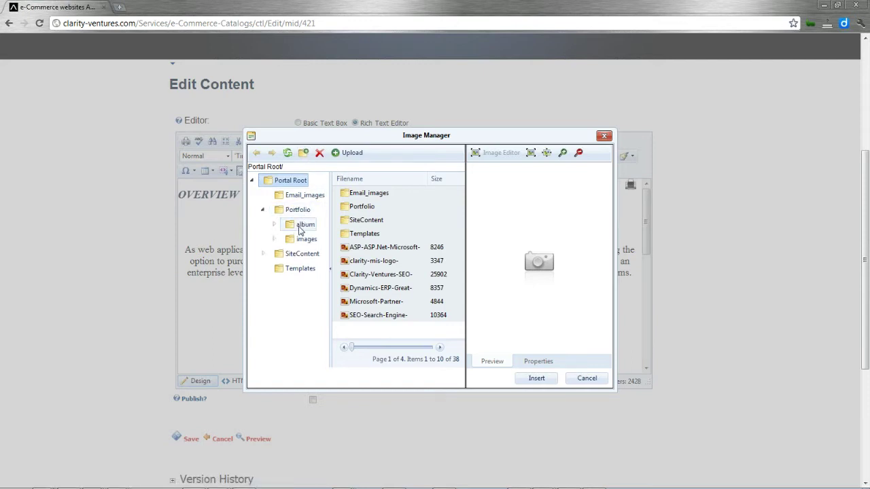
left_click(305, 224)
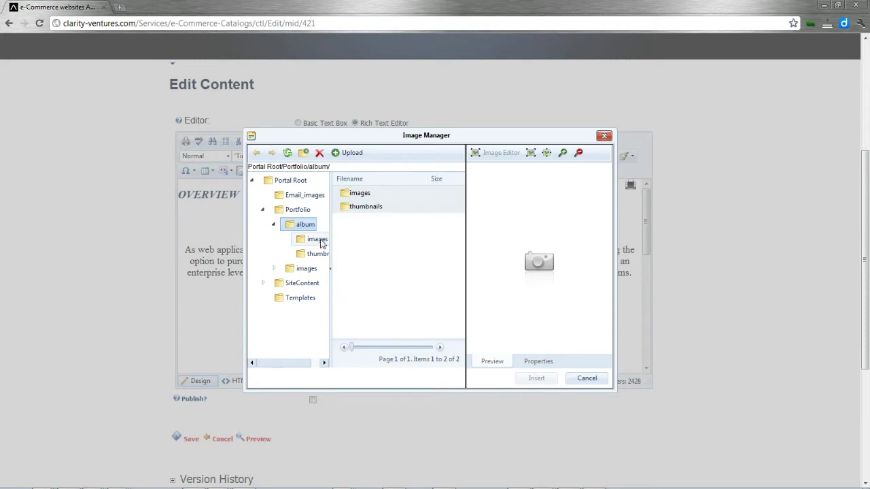
left_click(318, 240)
left_click(318, 254)
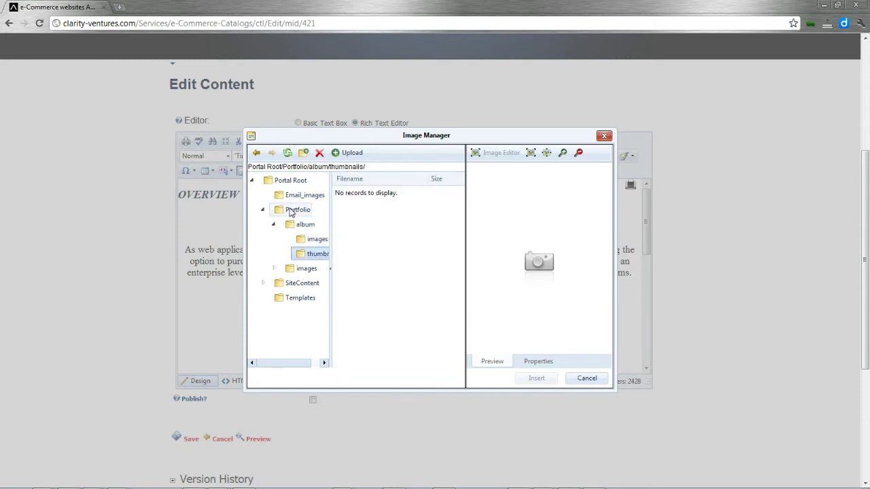
left_click(294, 211)
left_click(292, 180)
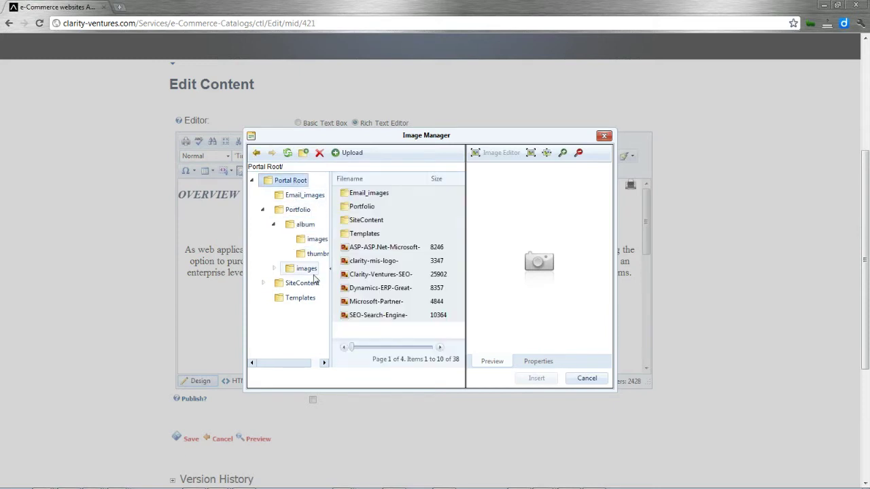
Preview the ASP-ASP.Net-Microsoft-Visual-Basic-Austin-Texas.png logo in Portal Root.
left_click(378, 251)
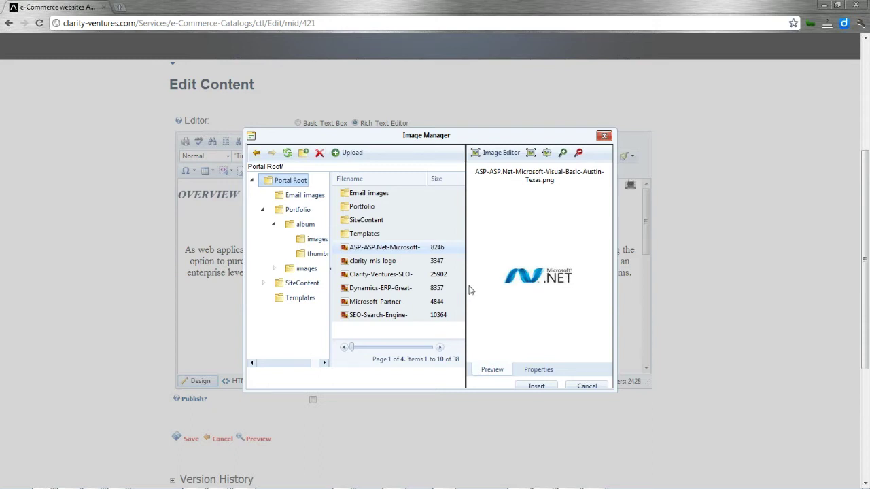
Compare the Clarity, Microsoft Partner and search engine images, then reselect the .NET logo.
left_click(404, 277)
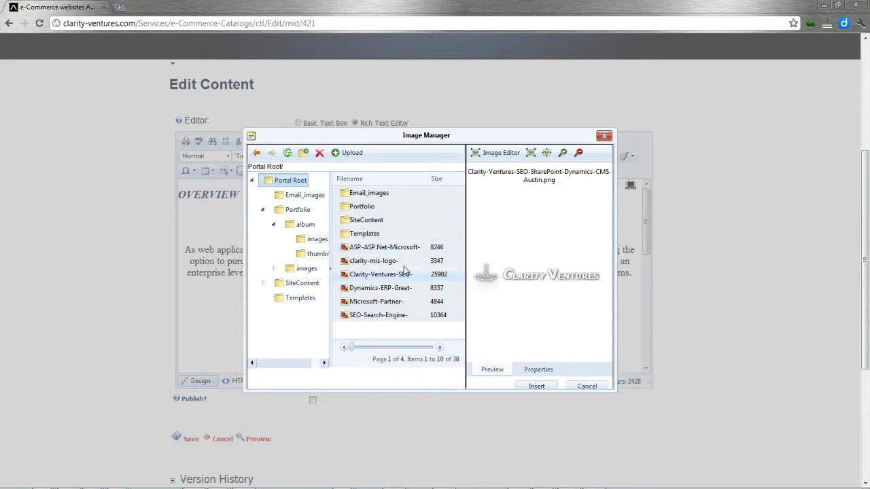
left_click(404, 264)
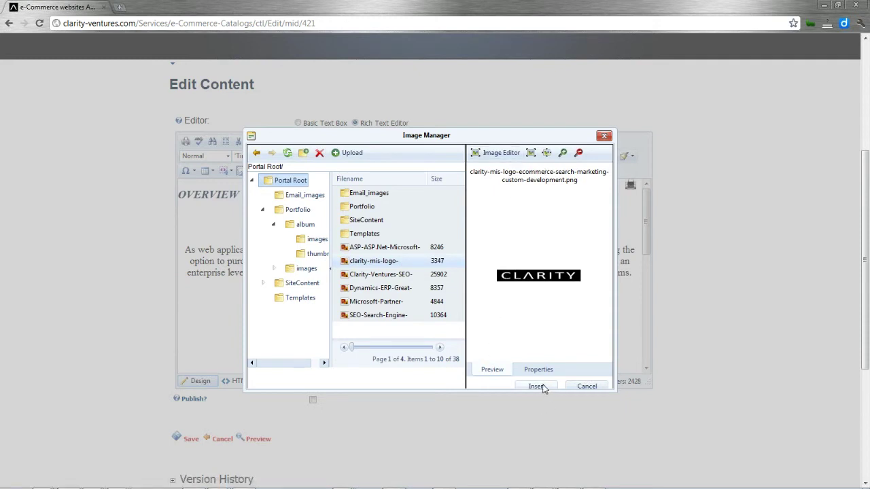
left_click(392, 304)
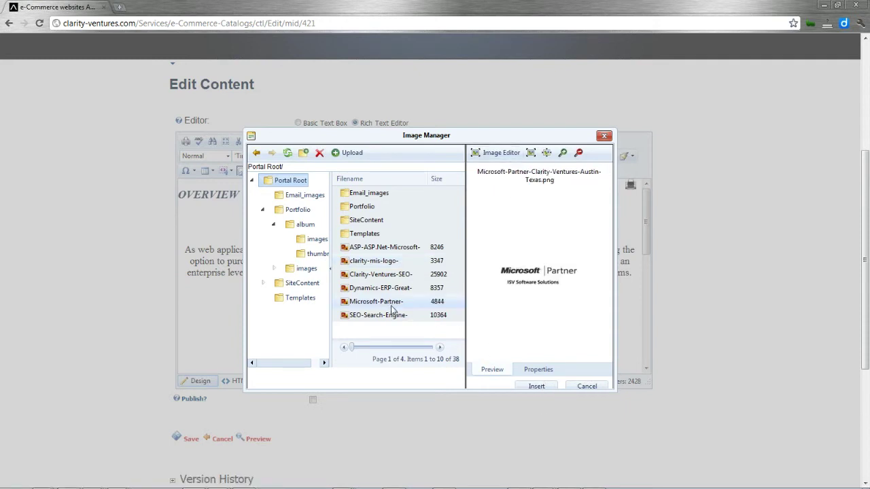
left_click(394, 315)
left_click(394, 251)
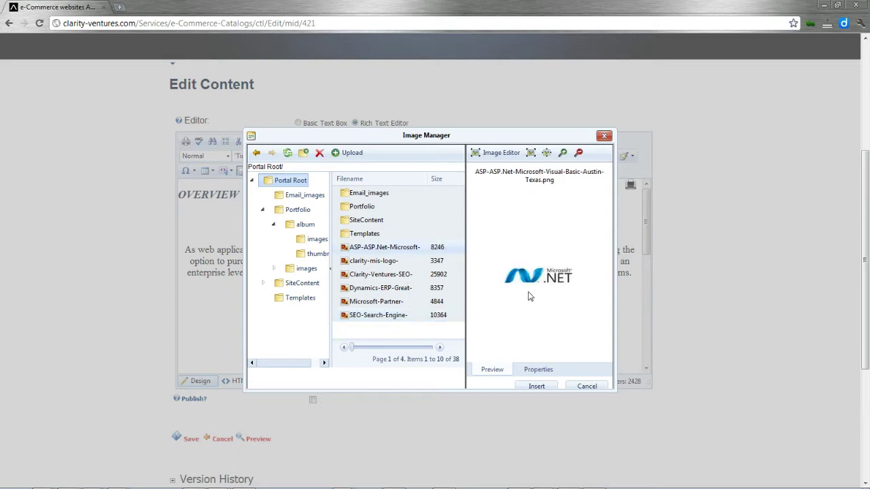
Set the .NET logo's alignment to right and give it a grey border.
left_click(537, 371)
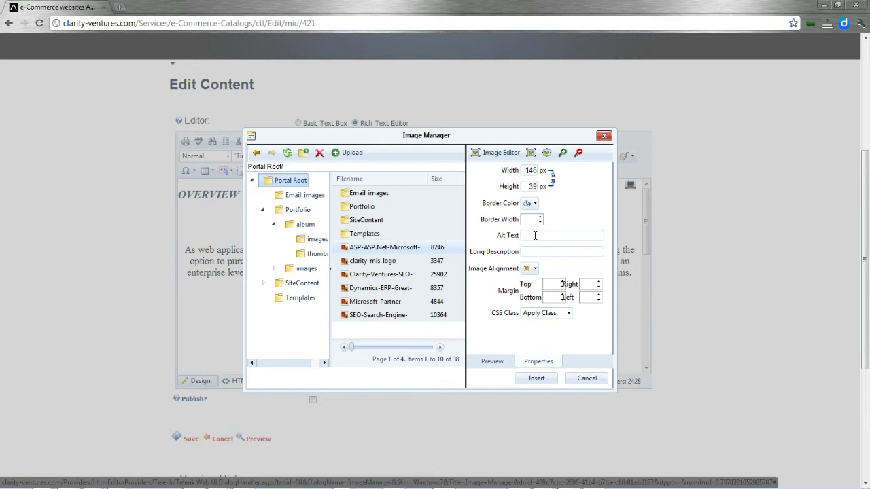
left_click(533, 269)
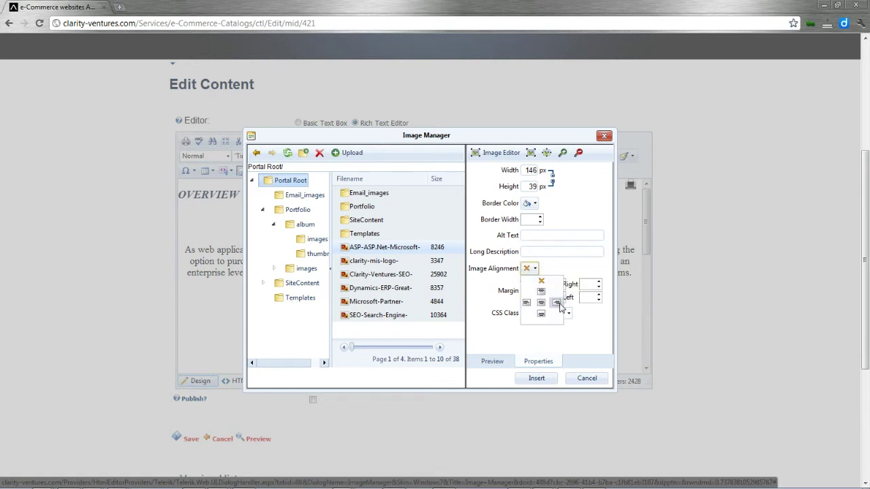
left_click(557, 303)
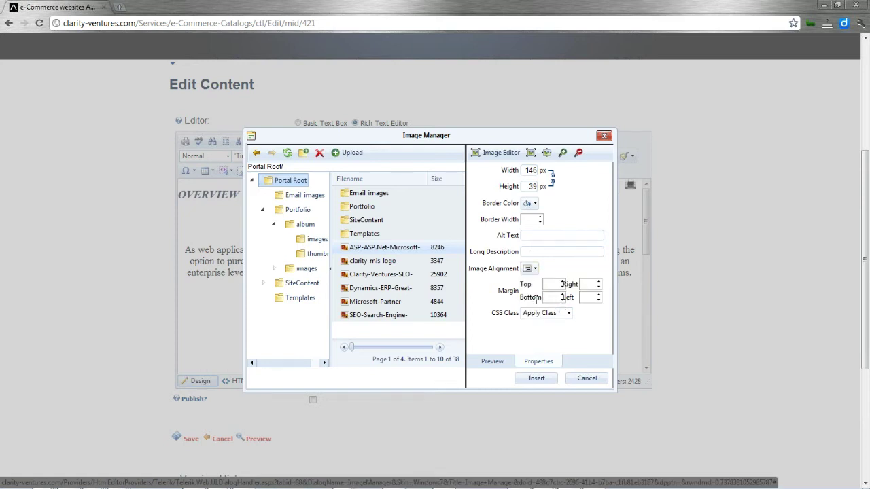
left_click(529, 203)
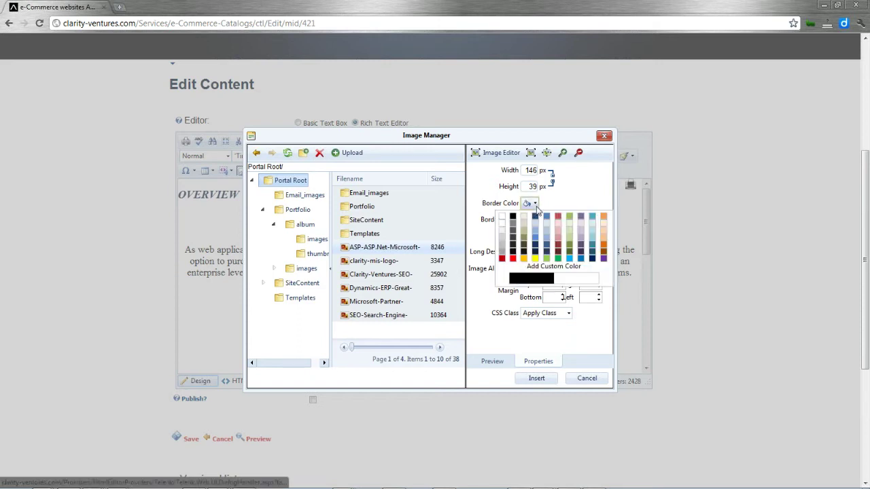
left_click(514, 228)
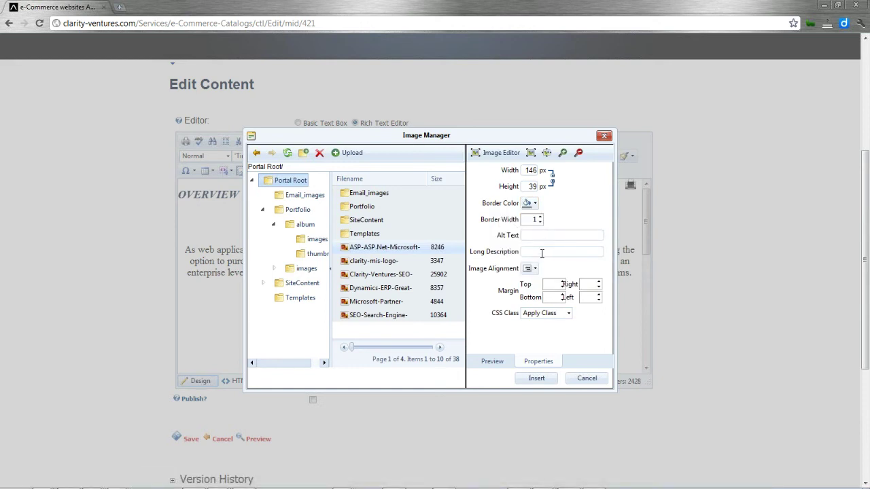
Give the image 10 px margins and insert it into the Problem paragraph.
left_click(559, 284)
left_click(554, 297)
type("10")
left_click(585, 296)
type("10")
left_click(589, 284)
type("10")
left_click(537, 379)
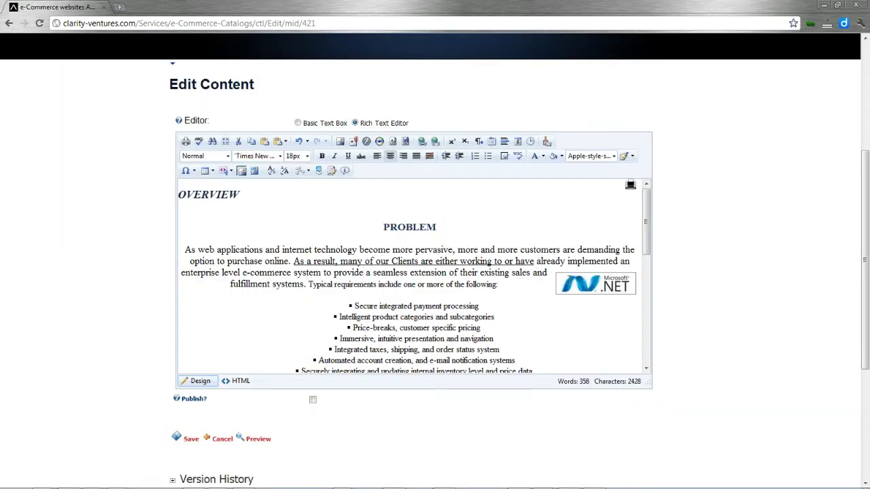
right_click(571, 282)
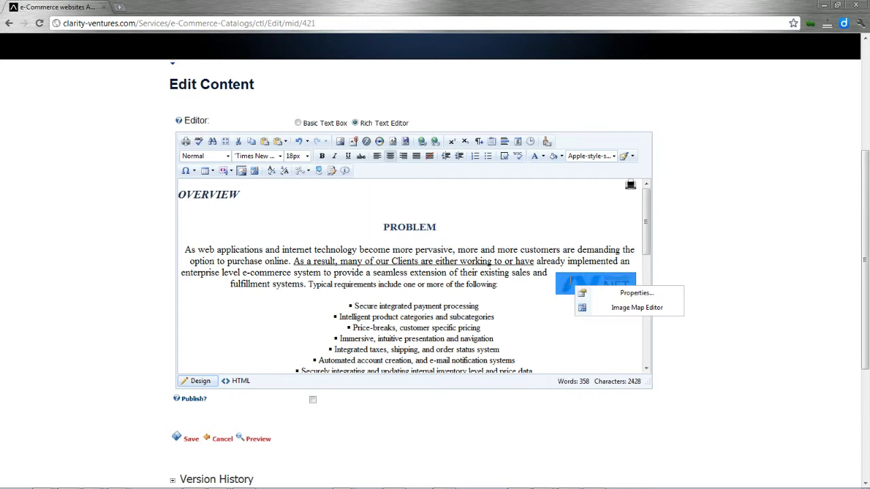
left_click(596, 294)
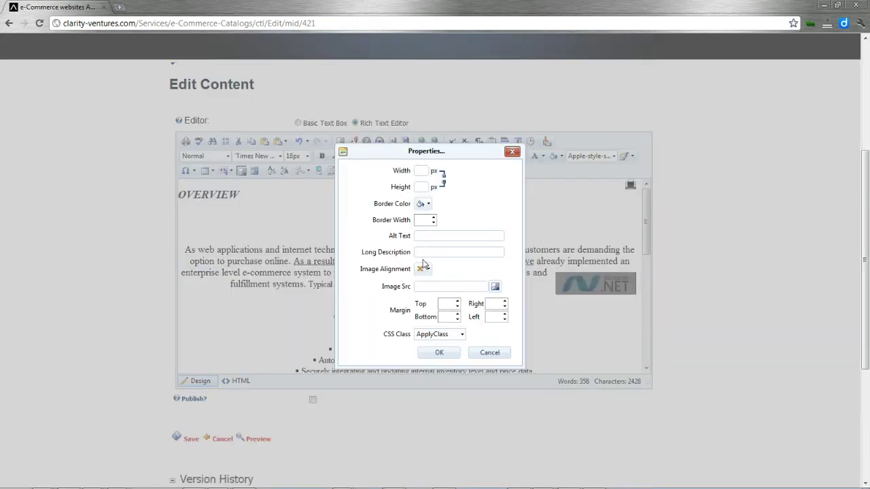
left_click(429, 270)
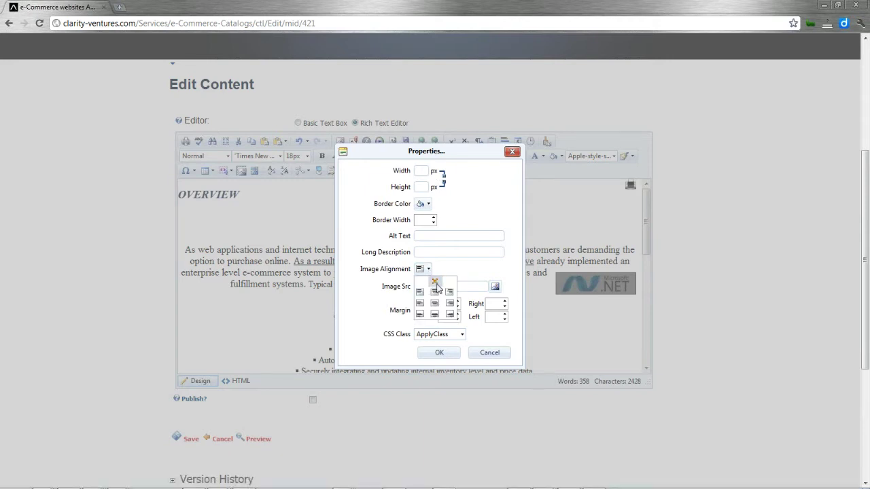
left_click(471, 269)
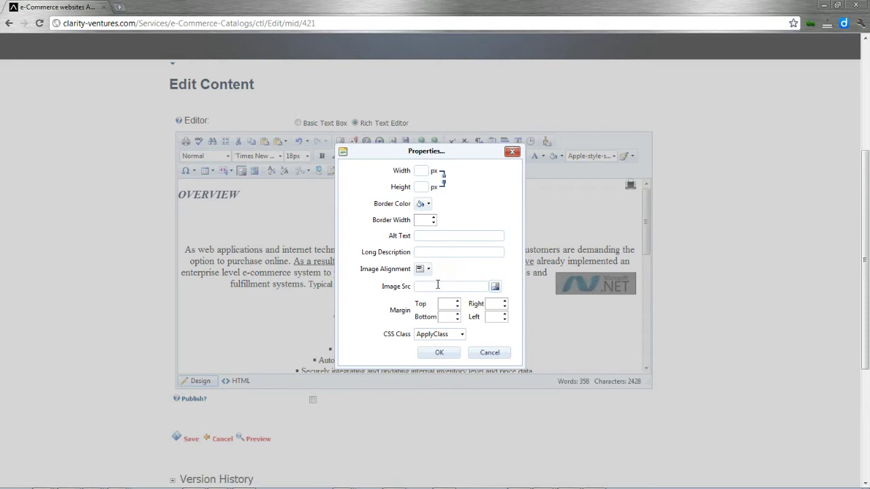
left_click(512, 152)
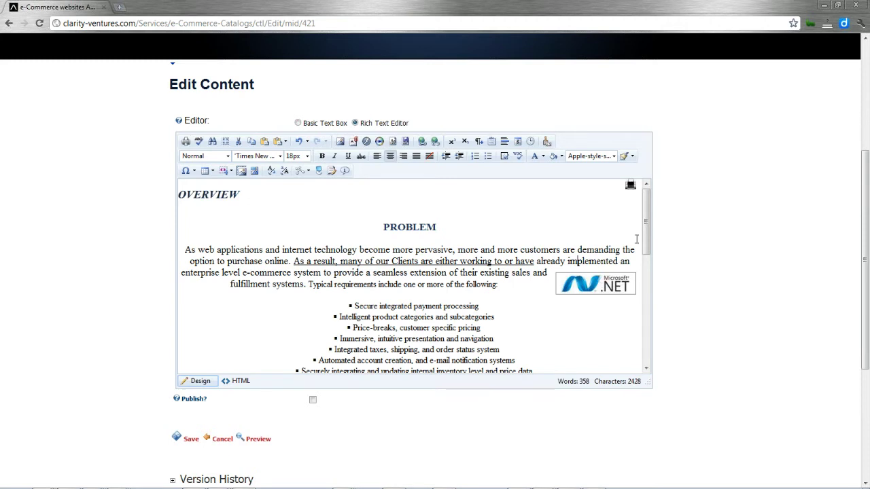
Undo the .NET image insertion, the underline and the paragraph's size changes.
left_click_drag(648, 224, 647, 232)
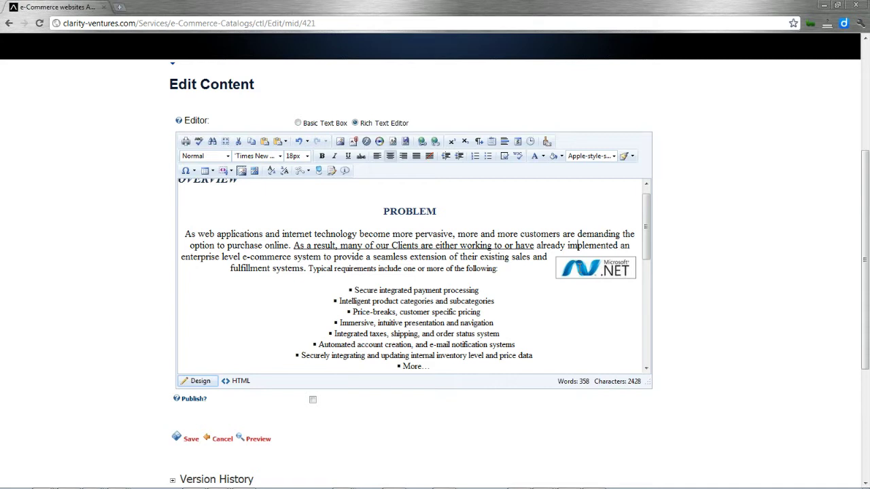
left_click(553, 261)
left_click(301, 143)
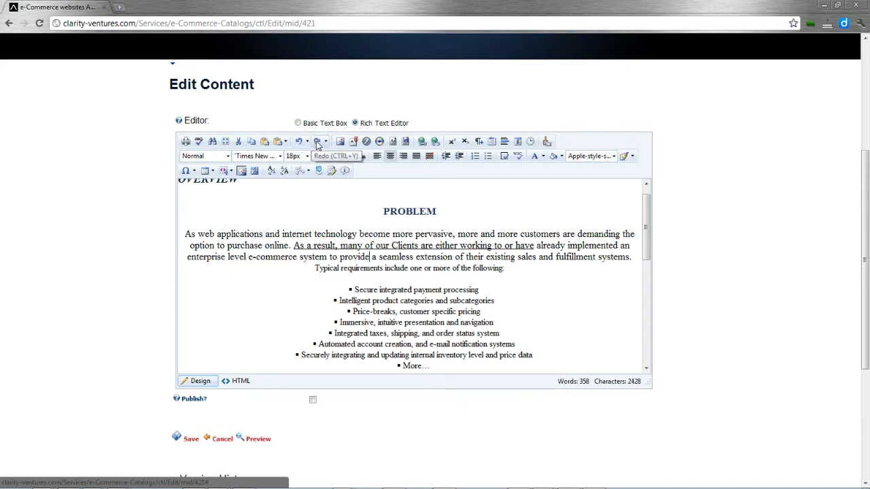
left_click(318, 143)
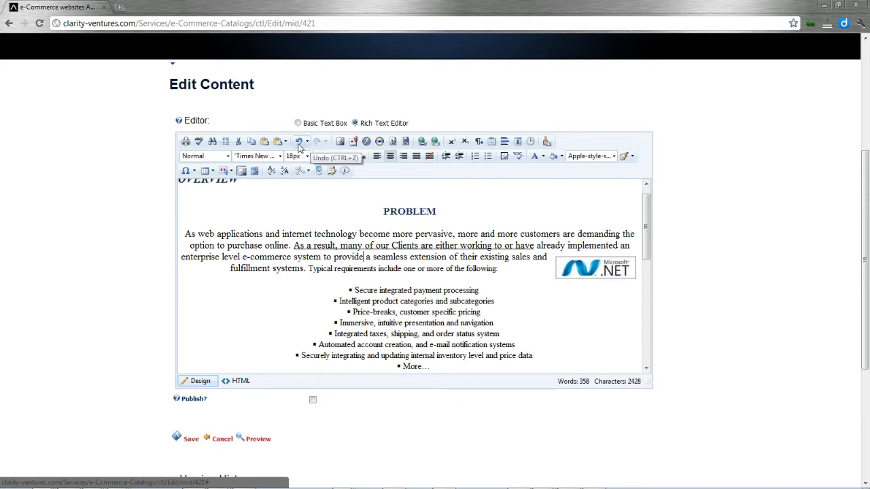
left_click(299, 143)
left_click(299, 143)
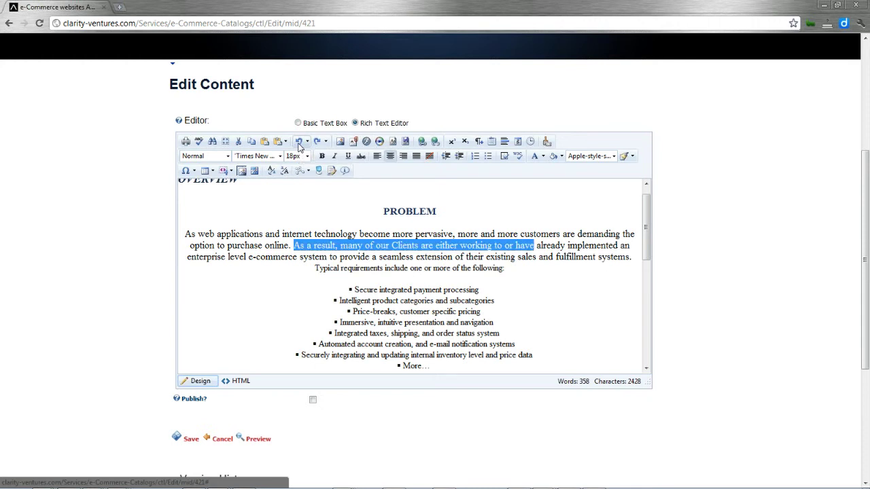
left_click(300, 143)
left_click(299, 143)
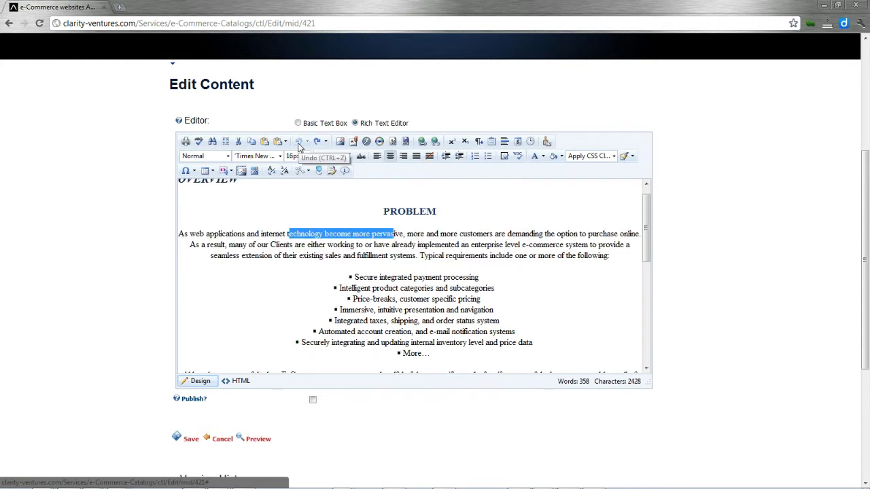
left_click(324, 255)
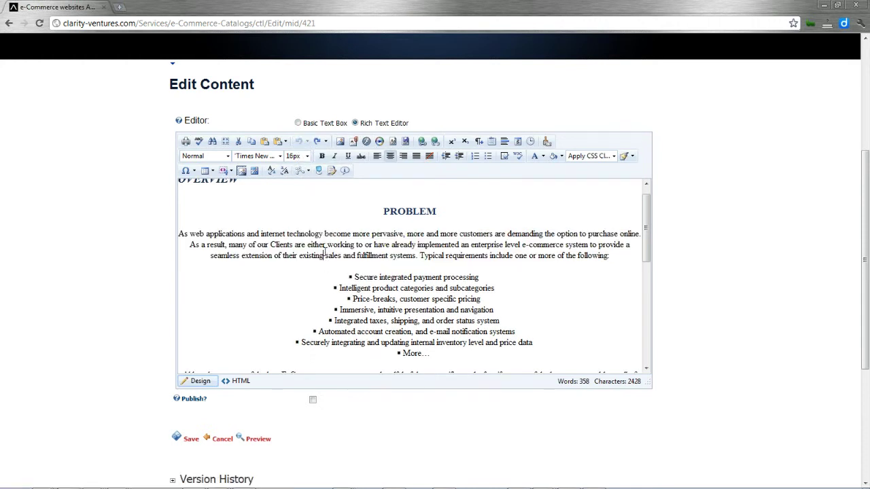
Redo the enlarged phrase, 18px paragraph, underline and .NET image edits.
scroll(647, 210, "up", 1)
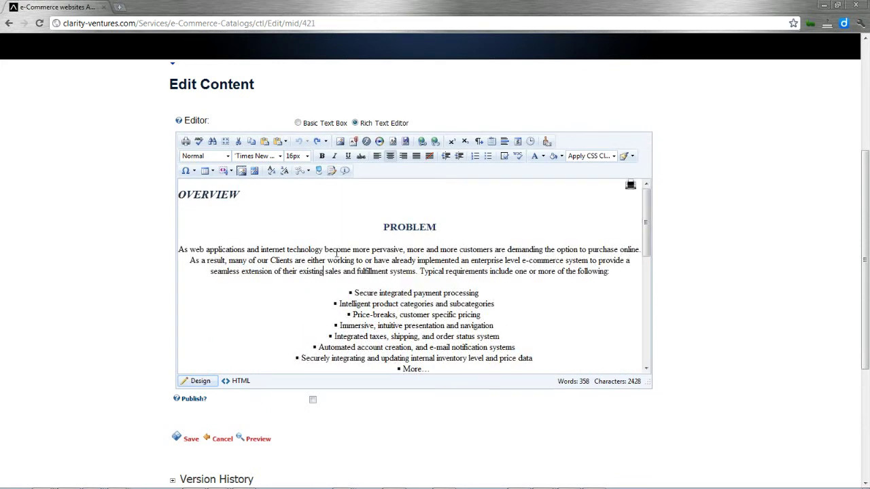
left_click(317, 142)
left_click(316, 141)
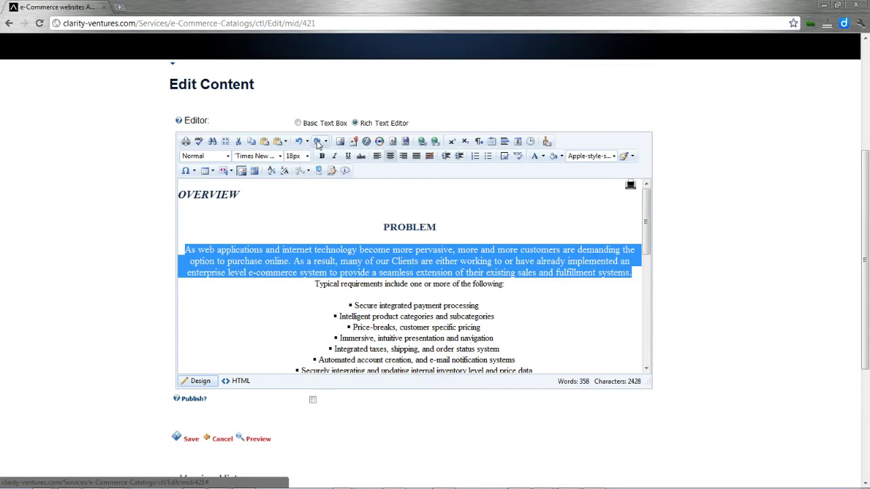
left_click(317, 141)
left_click(317, 142)
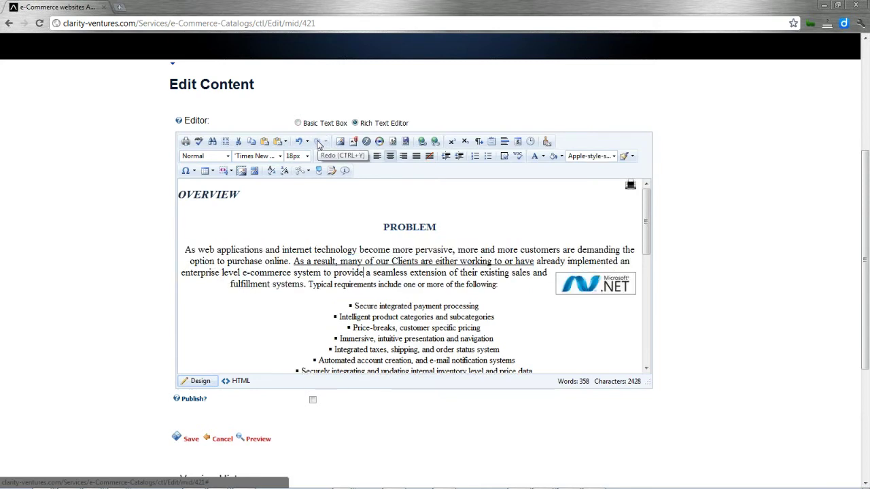
Undo the image, underline, 18px and enlarged-size edits again, leaving plain 16px text.
left_click(300, 141)
left_click(301, 142)
left_click(300, 142)
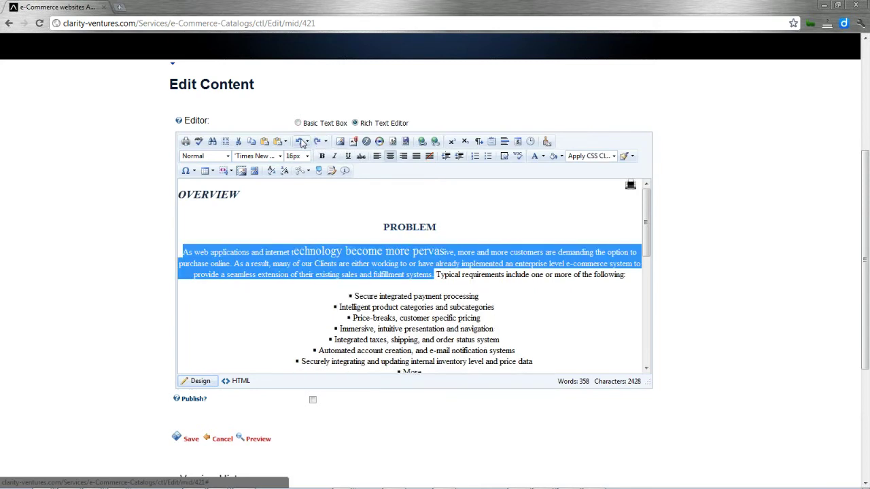
left_click(300, 142)
left_click(386, 252)
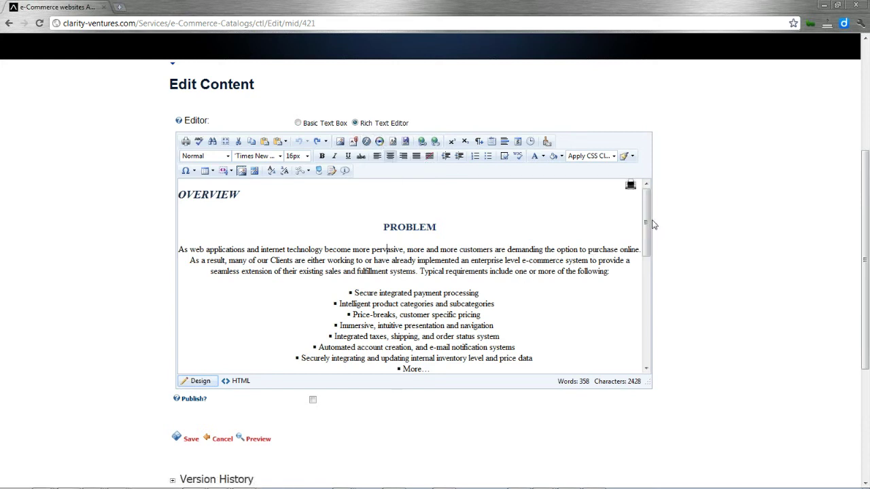
mouse_move(647, 207)
left_mouse_down()
mouse_move(649, 242)
mouse_move(650, 204)
left_mouse_up()
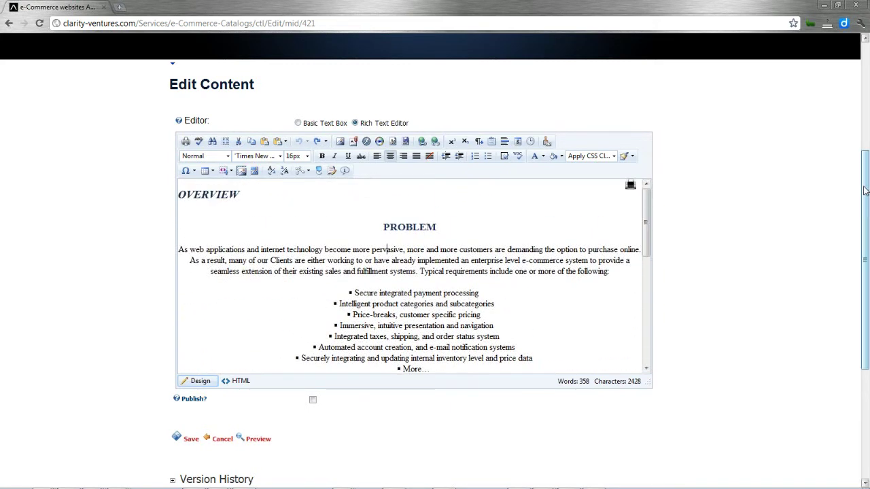
left_click_drag(866, 191, 866, 255)
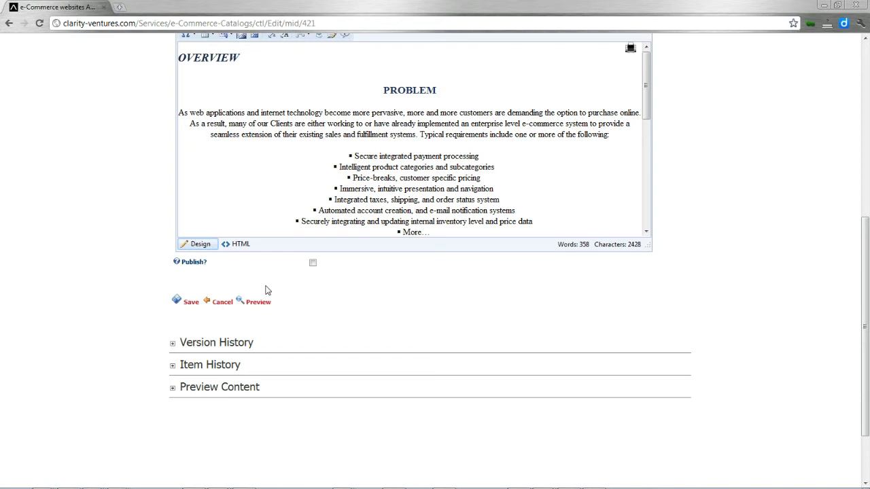
Tick Publish? and preview draft version 2 from the Version History.
left_click(312, 262)
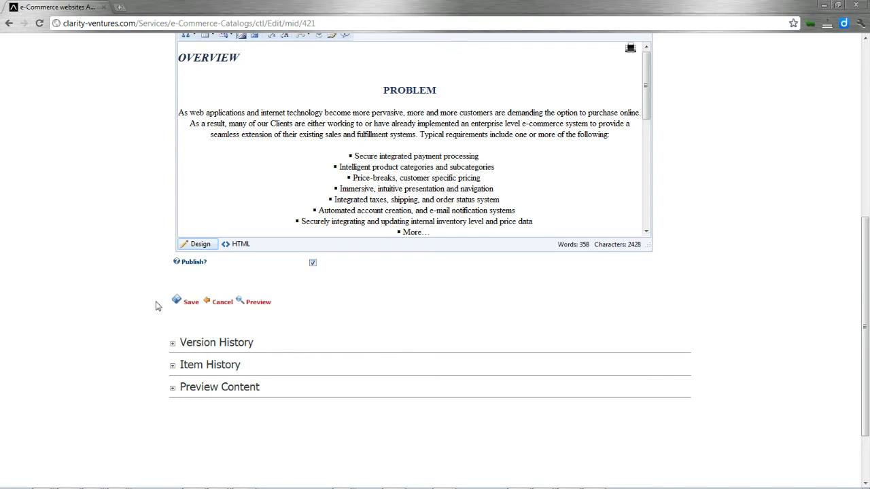
left_click(172, 345)
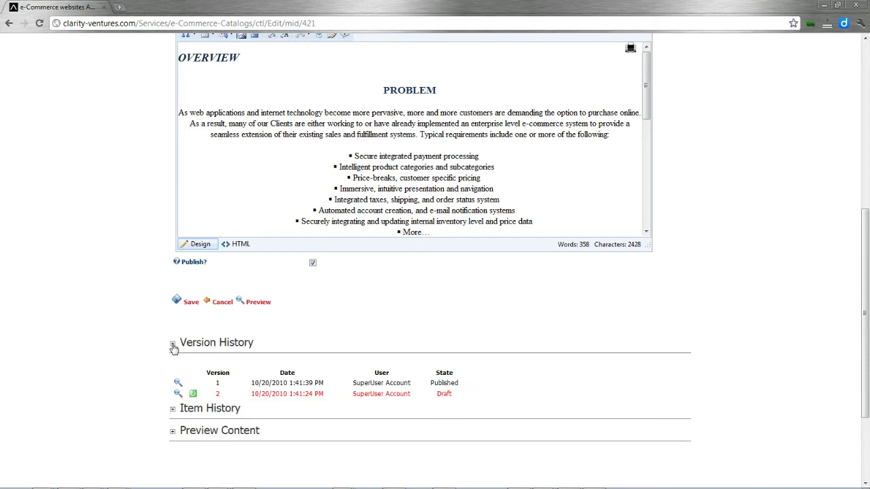
left_click(178, 395)
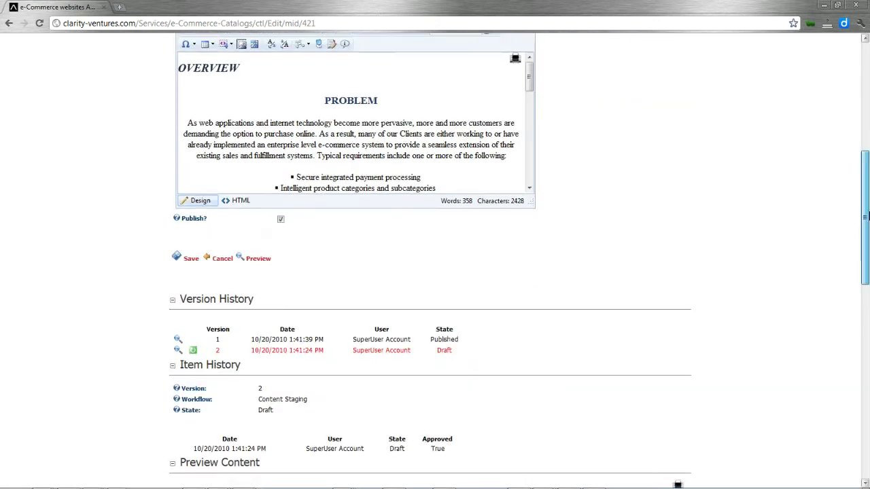
left_click_drag(866, 216, 865, 143)
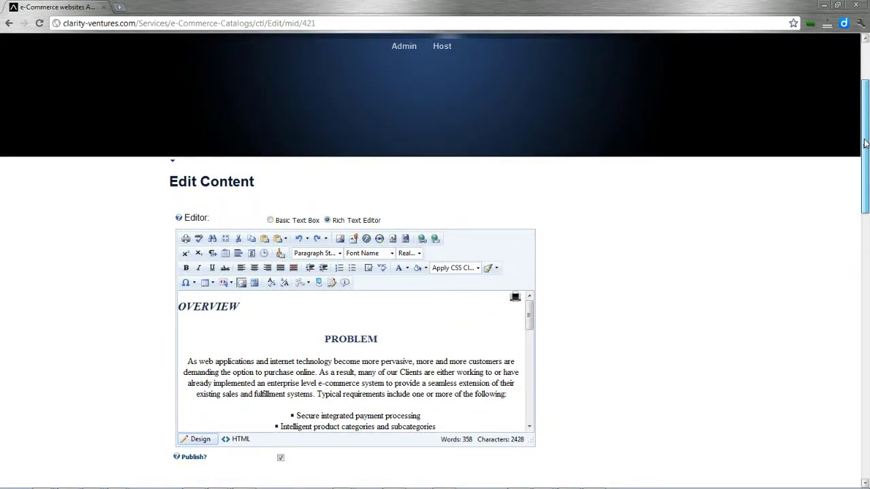
left_click_drag(865, 143, 865, 105)
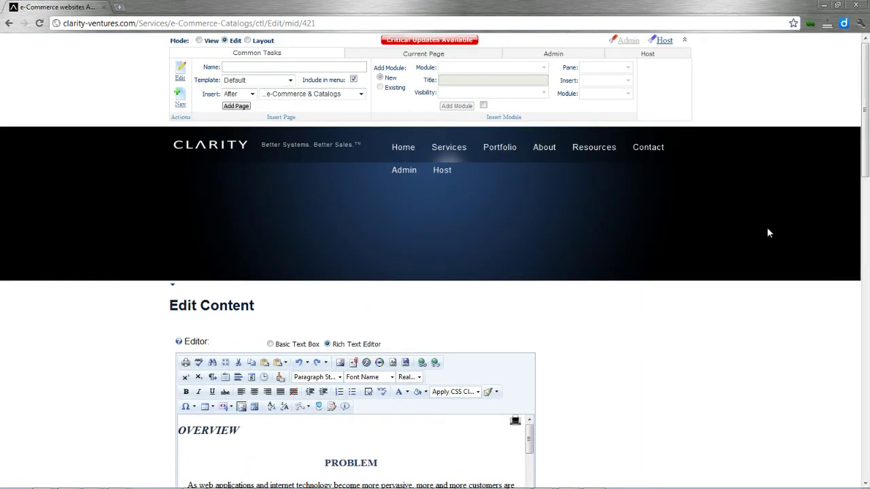
Go to Services > e-Commerce & Catalogs and open its Copy page settings form.
mouse_move(450, 151)
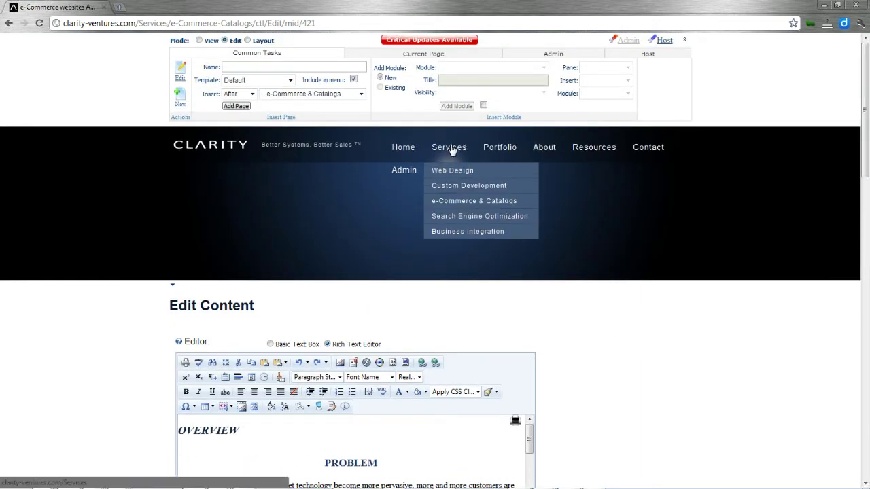
left_click(456, 204)
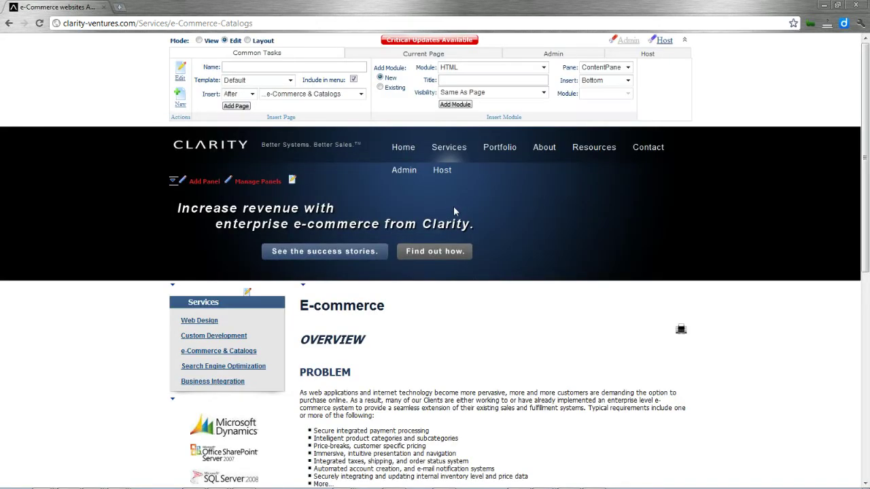
mouse_move(580, 165)
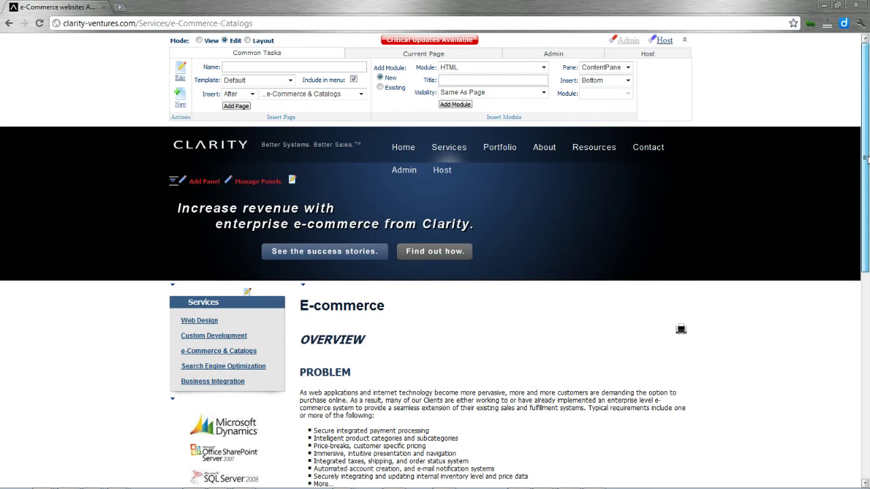
left_click_drag(866, 159, 865, 85)
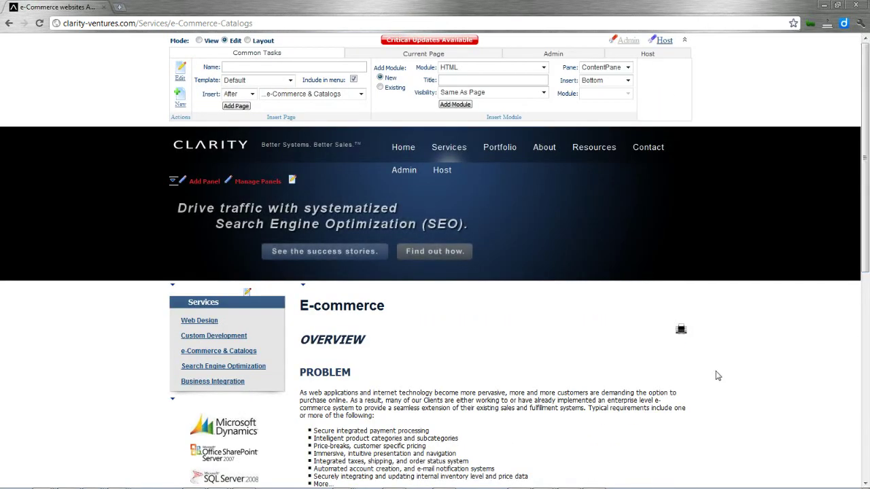
left_click(406, 54)
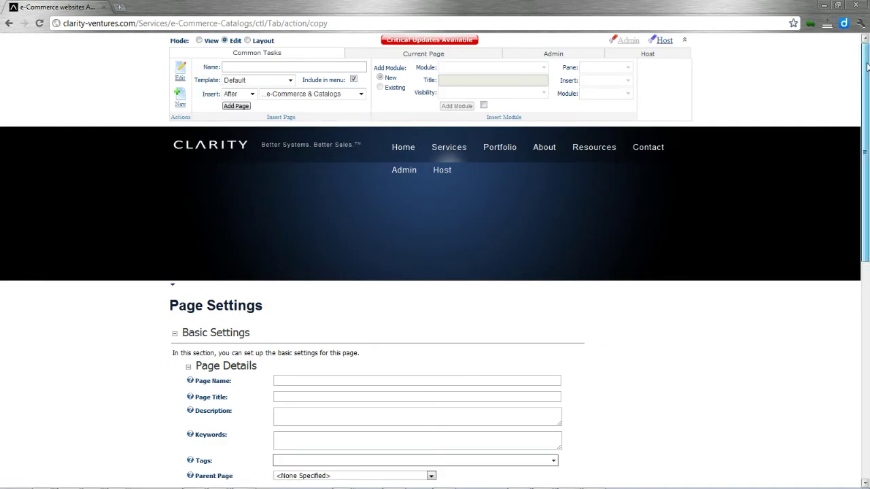
Name the new page 'Sample Page'.
left_click_drag(868, 71, 868, 187)
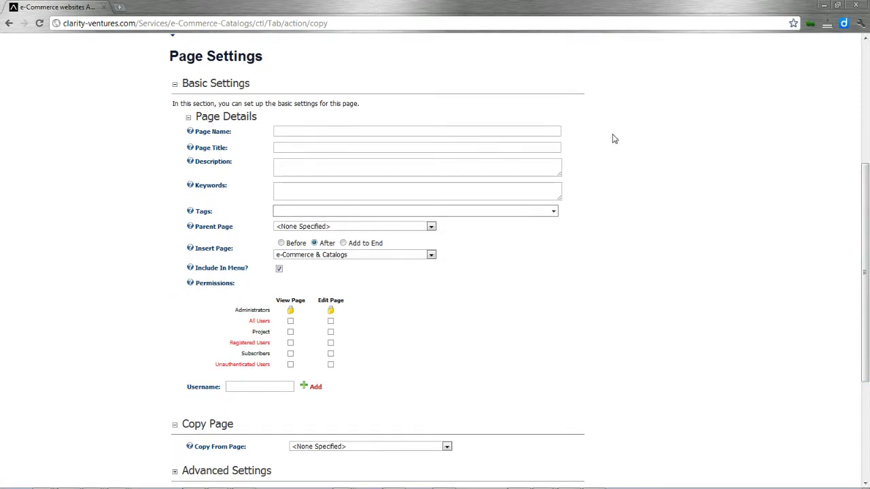
left_click(481, 133)
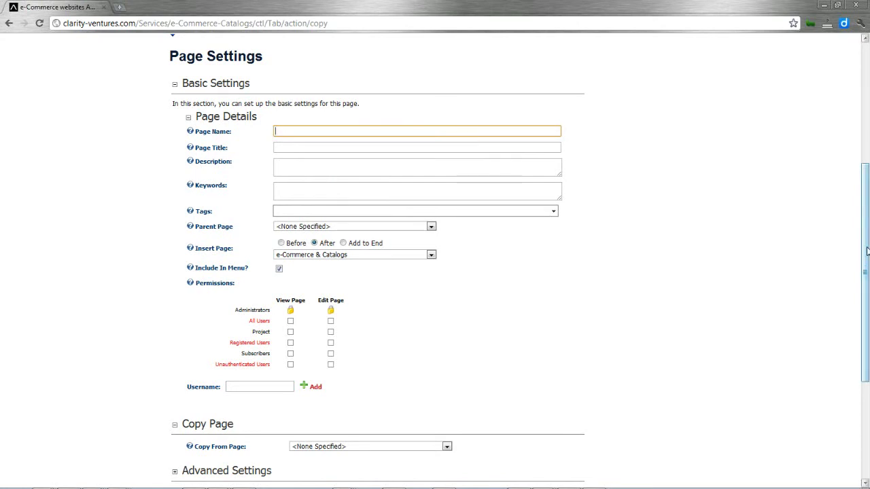
left_click_drag(866, 252, 866, 270)
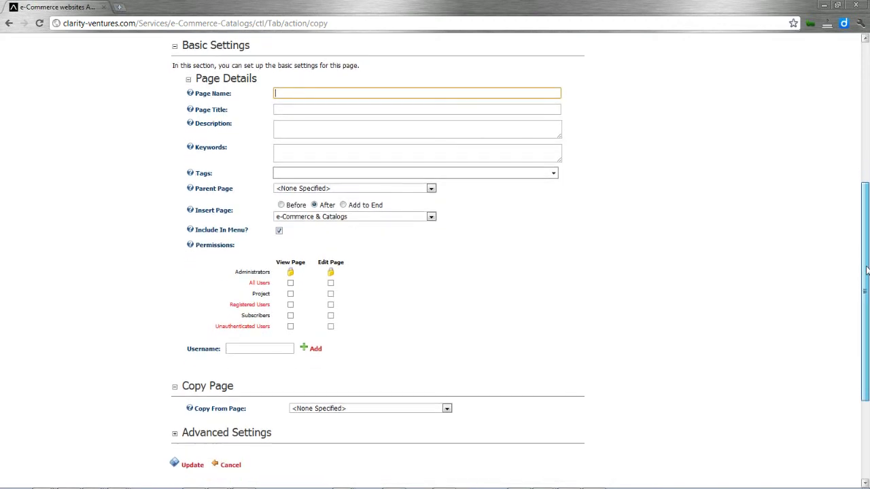
left_click(457, 94)
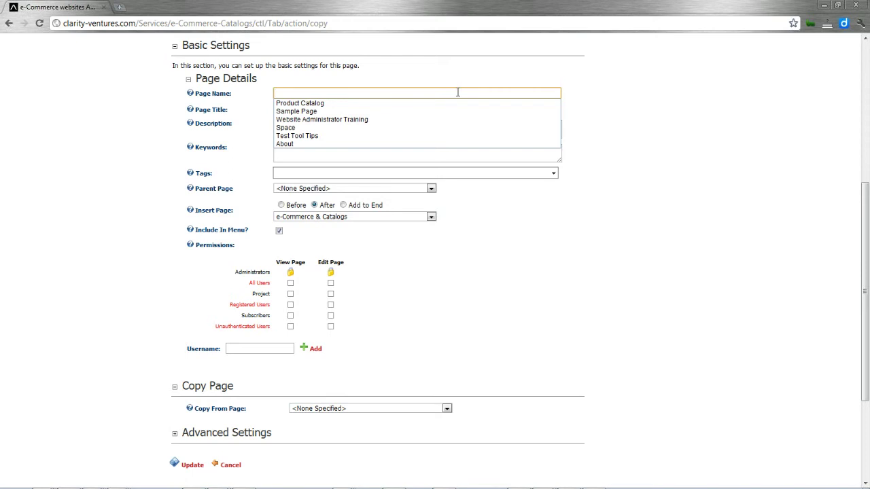
type("Sample Page")
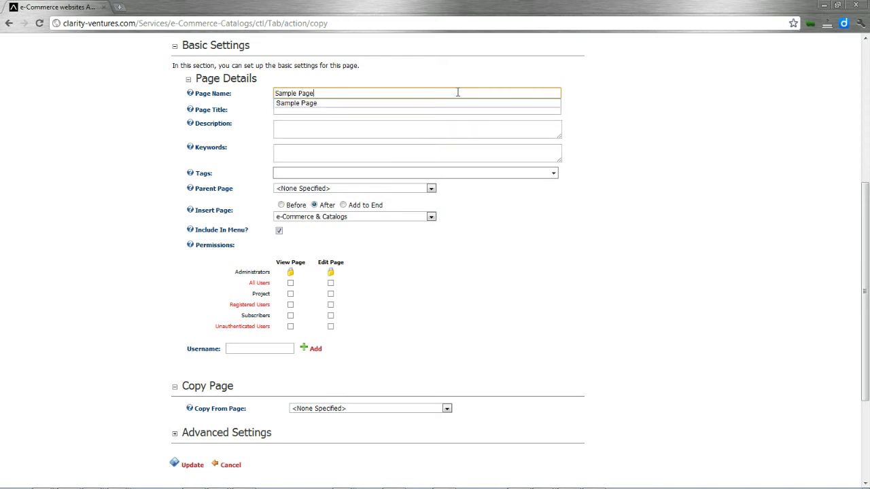
Fill the Page Title with the 'Sample topic' suggestion, undoing an accidental text drop.
left_click(392, 109)
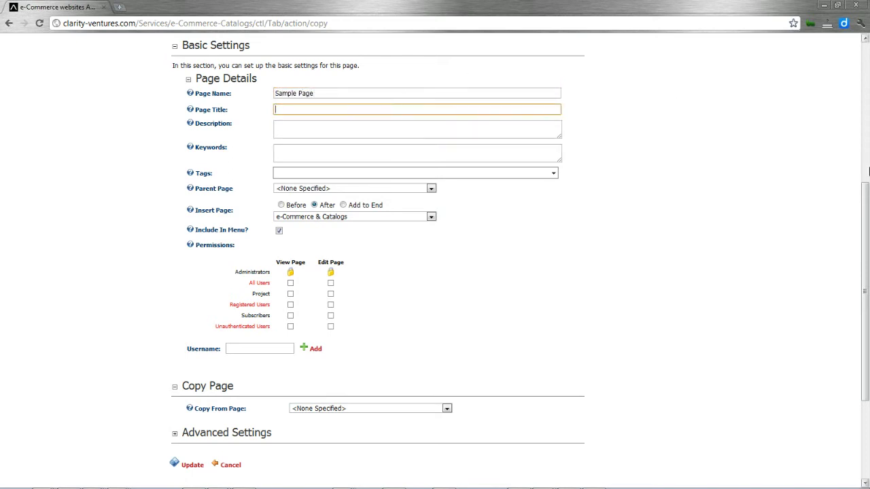
left_click_drag(866, 206, 868, 95)
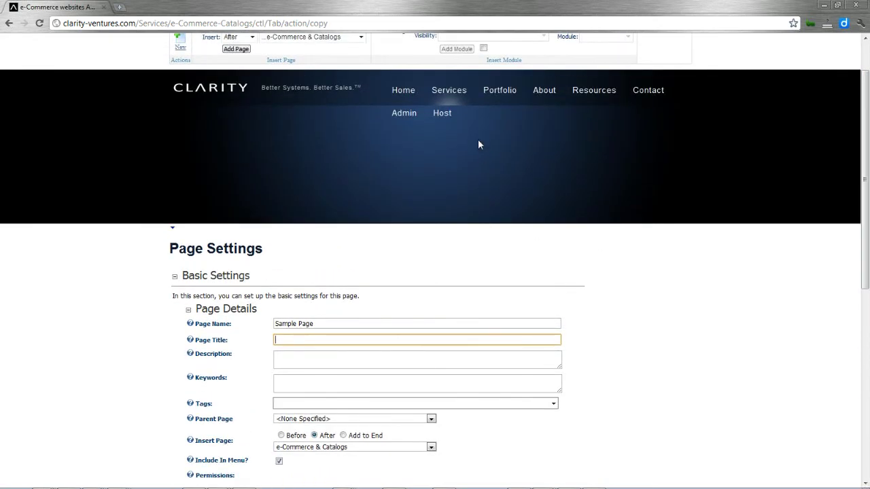
mouse_move(464, 91)
mouse_move(468, 152)
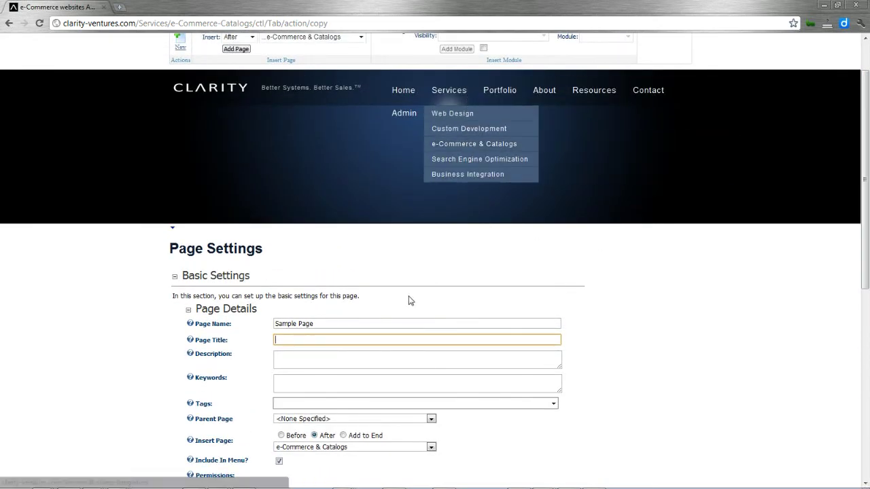
left_click(338, 340)
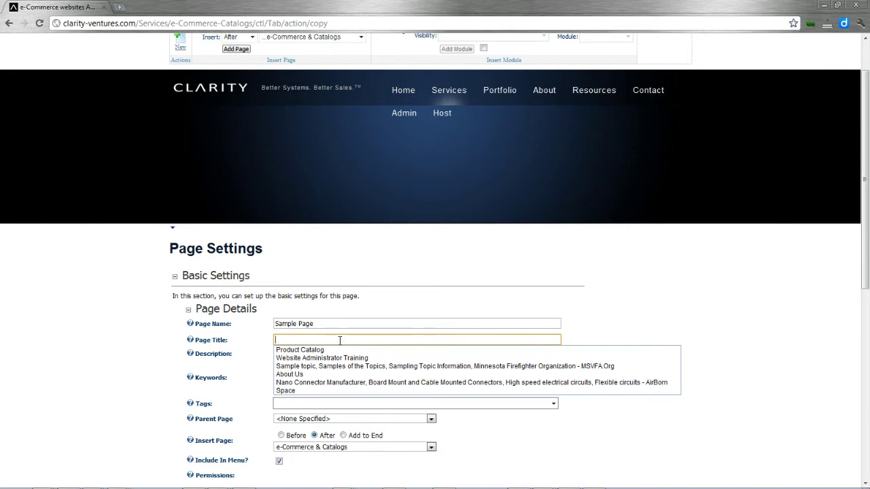
left_click(349, 365)
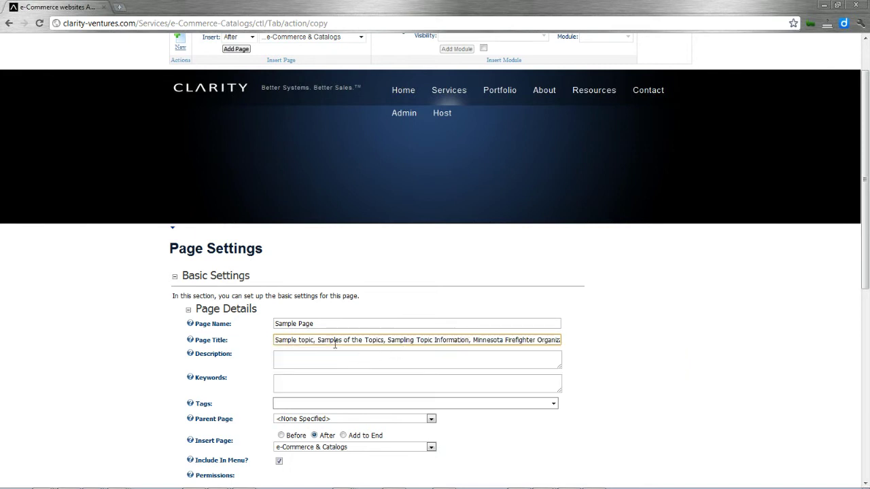
left_click_drag(278, 340, 566, 346)
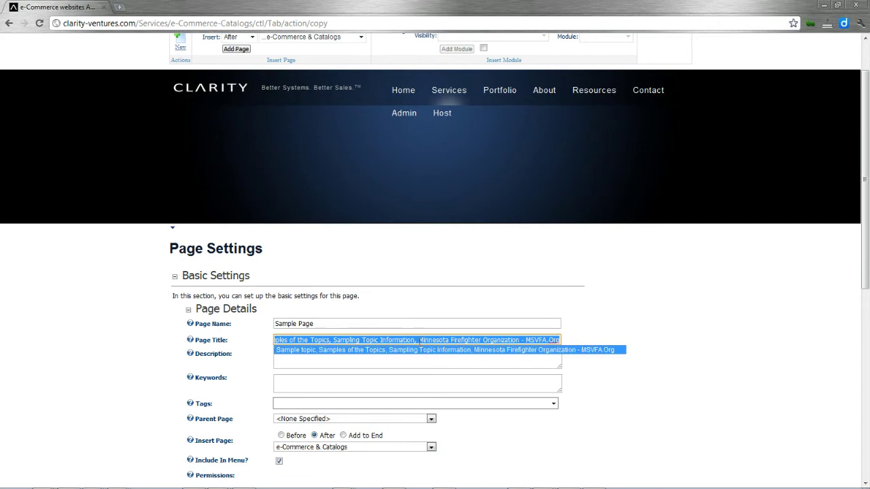
left_click_drag(423, 340, 543, 325)
key("ctrl+z")
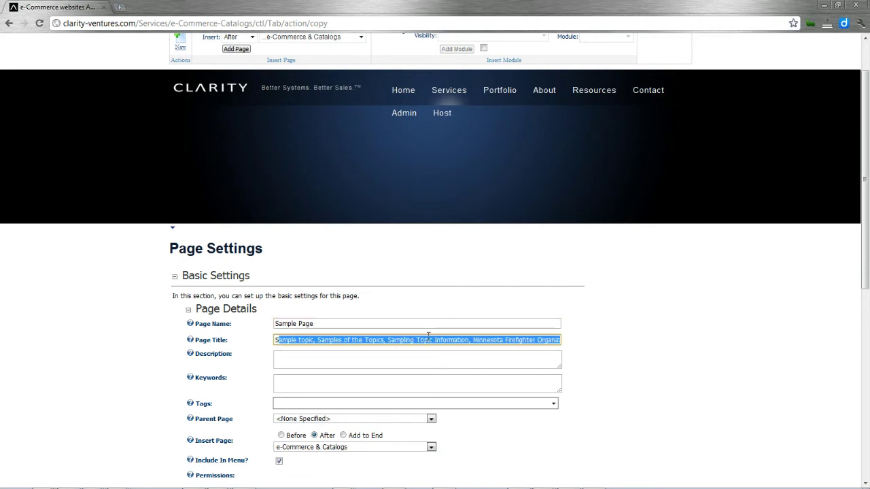
left_click(427, 340)
Replace the title's last part with 'Clarity Ventures - CMS Demo'.
left_click_drag(472, 340, 588, 333)
type("Clarity Vent")
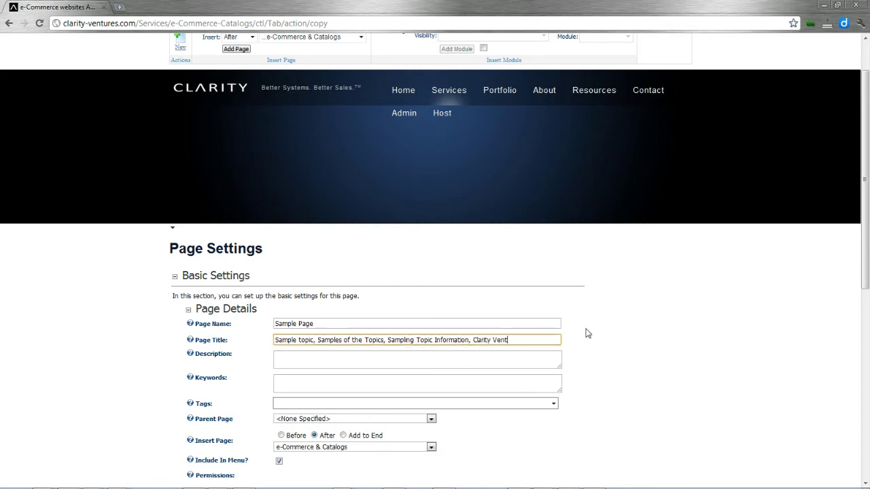
type("ures - CMS Demo")
left_click(347, 363)
left_click(364, 386)
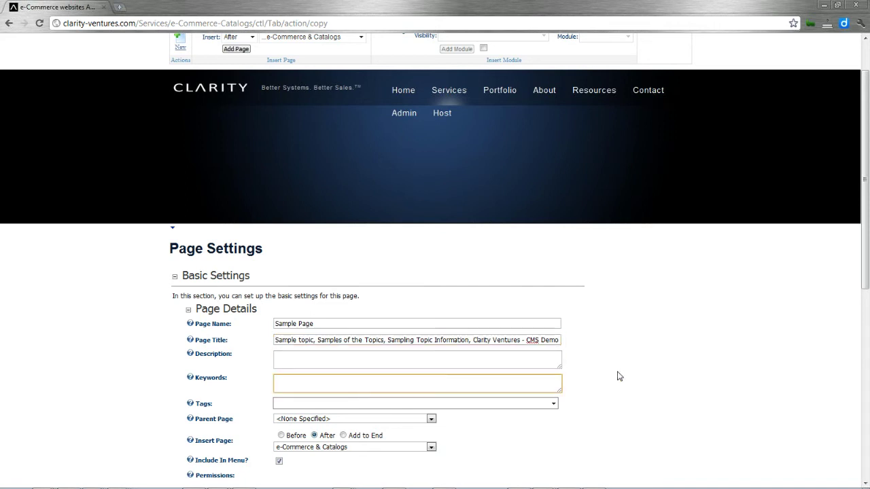
left_click_drag(867, 211, 867, 339)
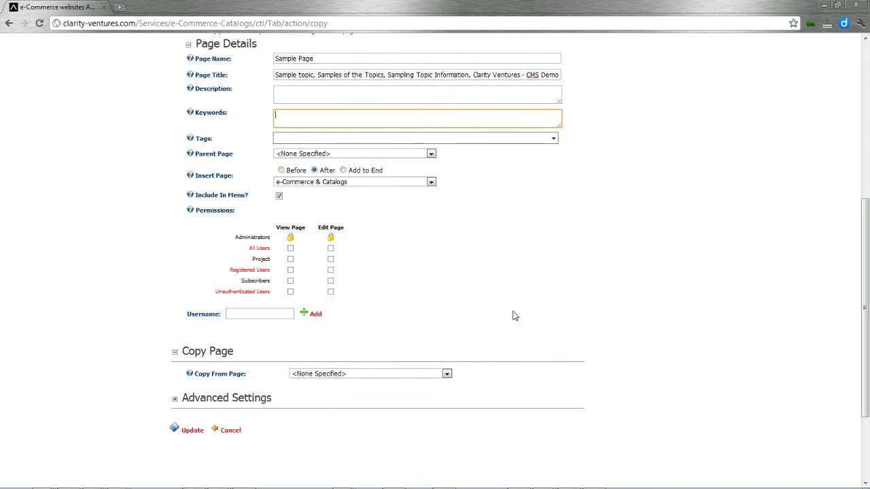
left_click(370, 157)
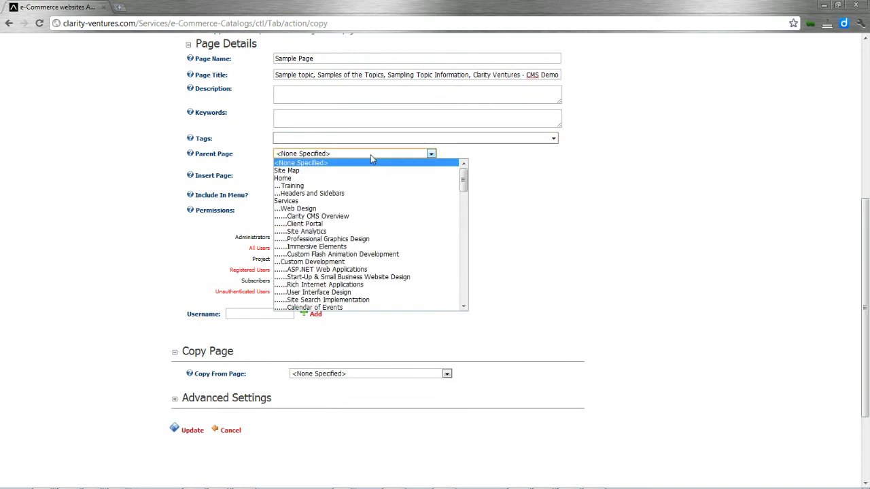
left_click(370, 156)
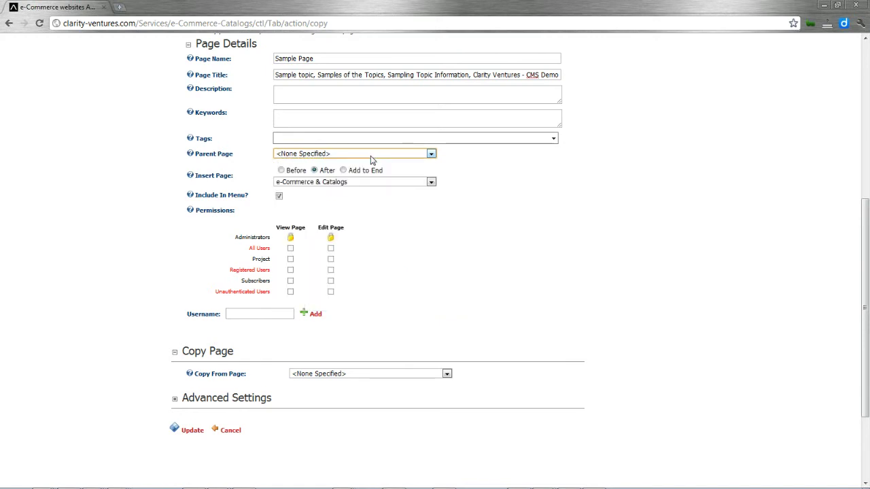
left_click(371, 157)
mouse_move(465, 174)
left_mouse_down()
mouse_move(475, 277)
mouse_move(464, 171)
left_mouse_up()
left_click(505, 169)
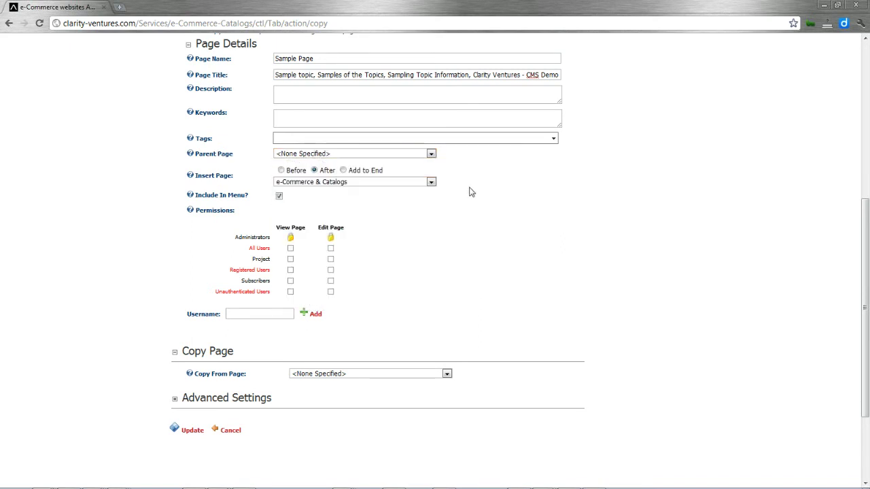
left_click(279, 197)
left_click(279, 197)
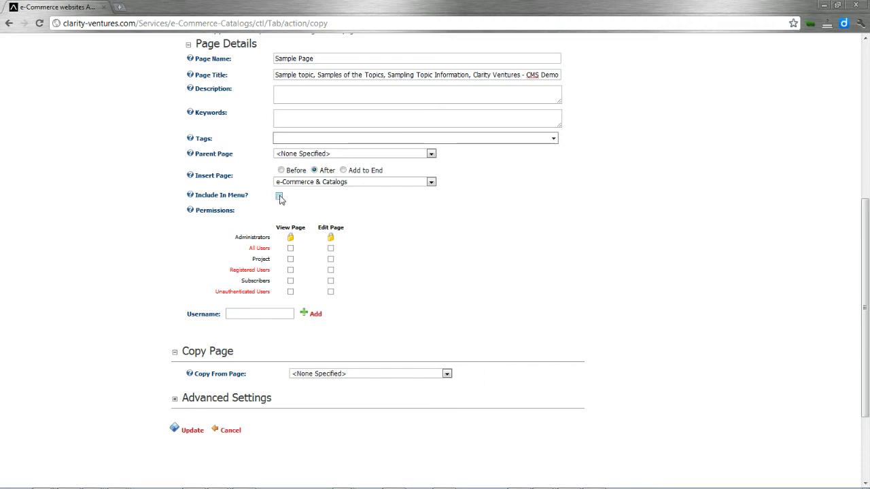
left_click(291, 249)
left_click(292, 249)
left_click(290, 249)
left_click(279, 311)
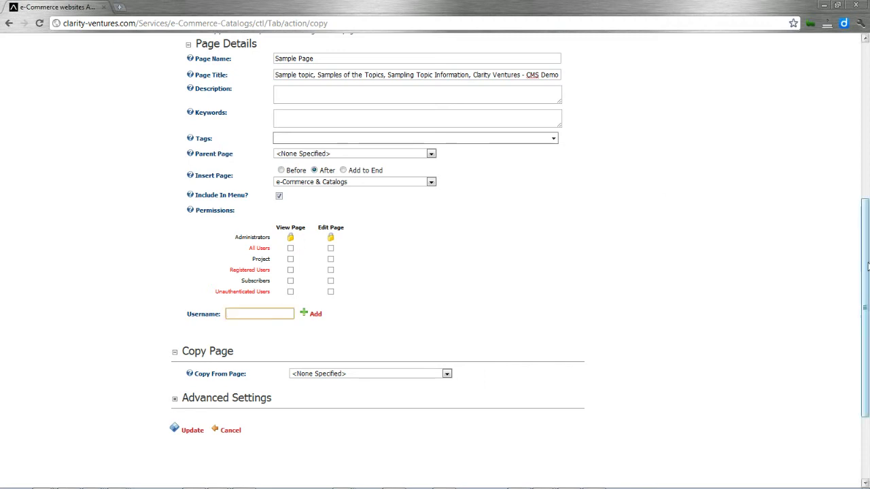
left_click_drag(868, 266, 868, 235)
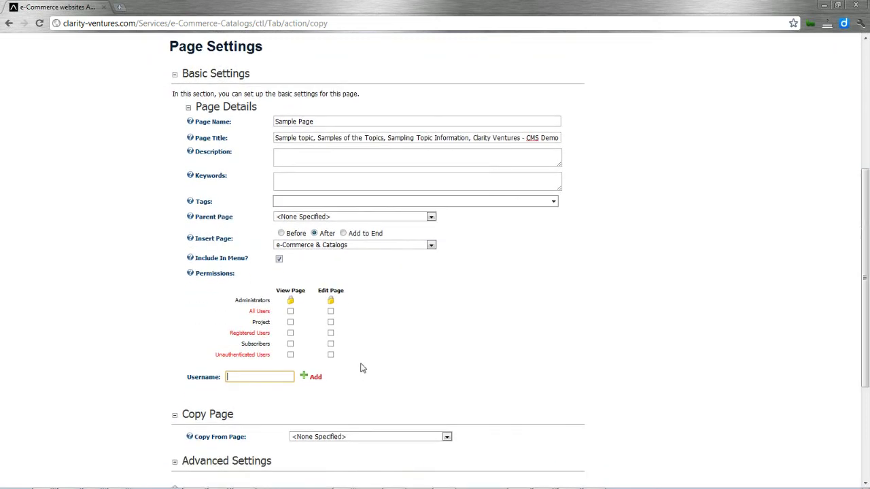
left_click(331, 333)
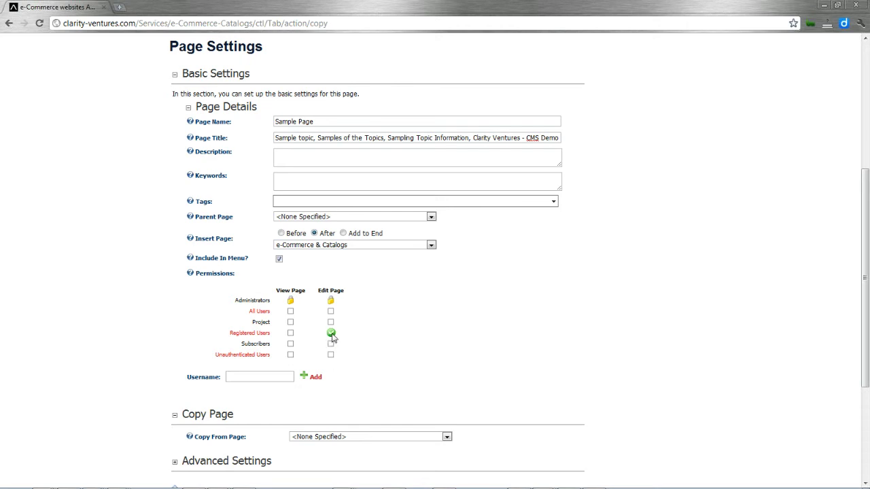
left_click(331, 335)
left_click(331, 335)
left_click_drag(866, 251, 868, 331)
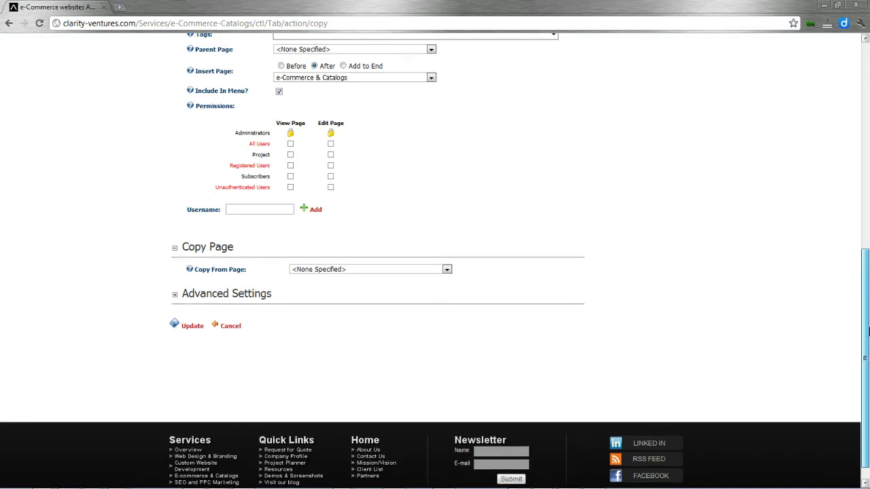
Set the new page to copy the existing module from the e-Commerce & Catalogs page.
left_click_drag(868, 331, 868, 344)
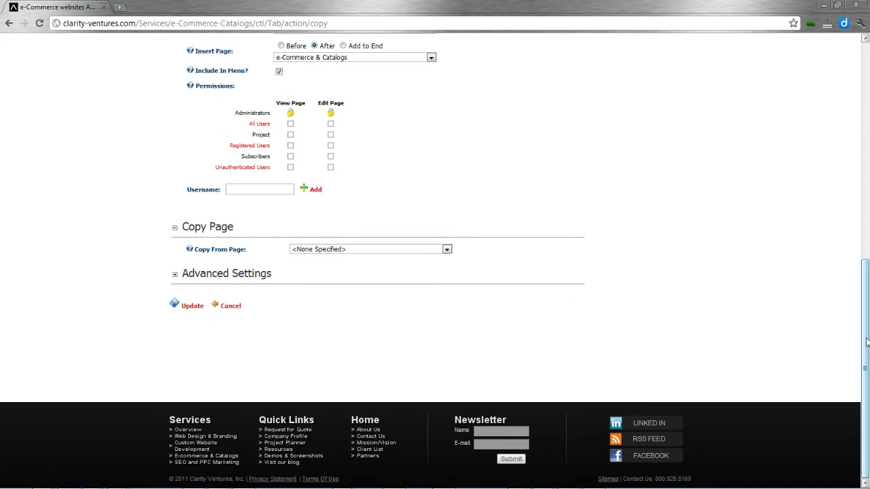
mouse_move(866, 342)
left_mouse_down()
mouse_move(867, 262)
mouse_move(868, 347)
left_mouse_up()
left_click(379, 250)
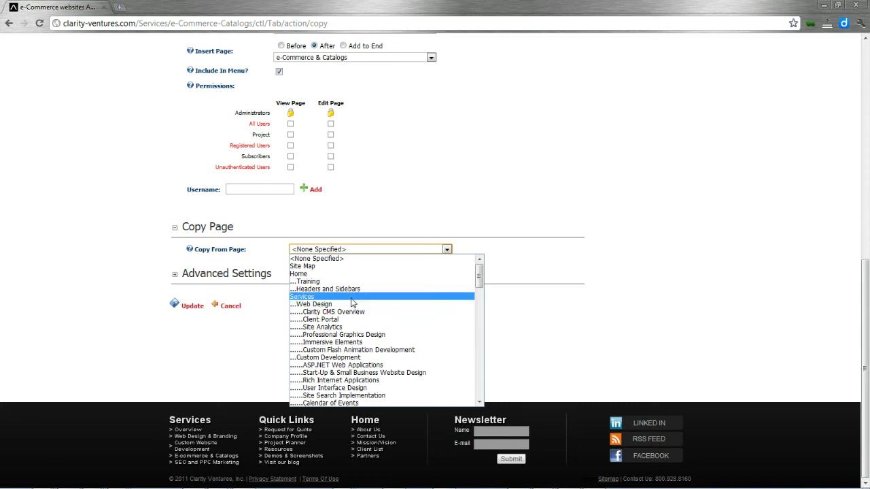
left_click_drag(480, 279, 482, 294)
left_click(391, 327)
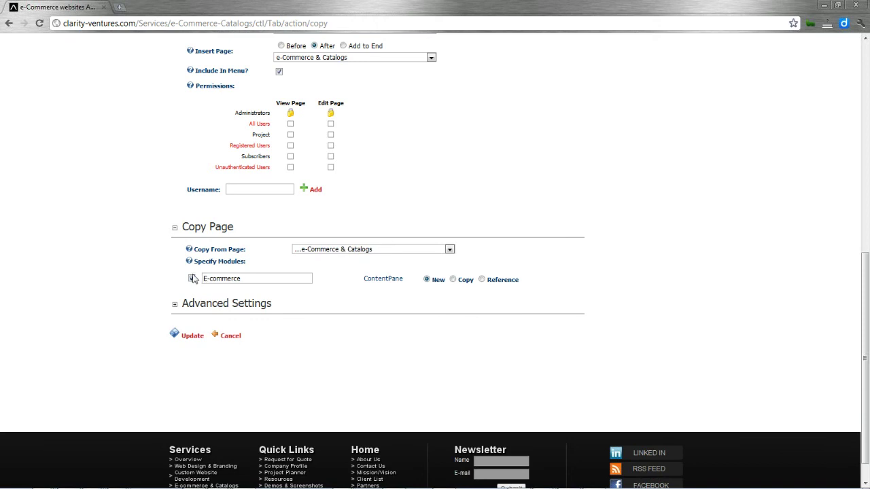
left_click(457, 284)
Rename the copied module to 'Sample Content' and create the page.
left_click_drag(269, 278, 170, 286)
type("Sample")
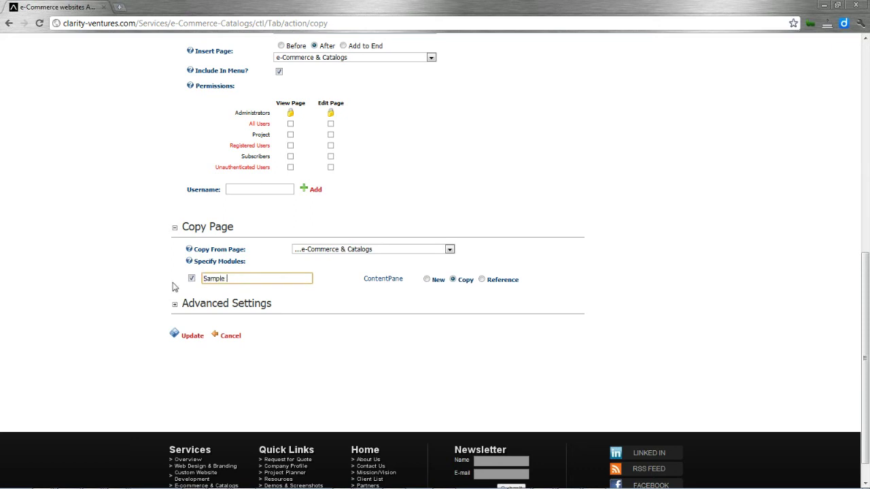
type(" Content")
left_click(195, 338)
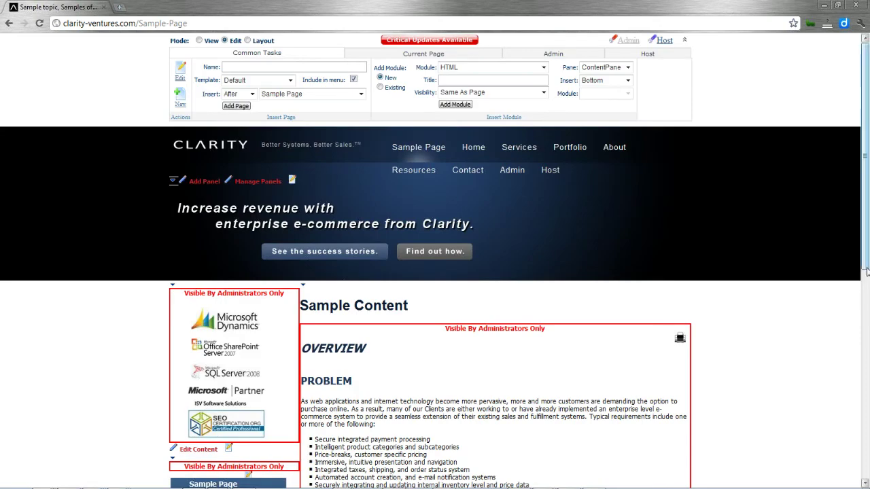
Scroll through the new Sample Page showing the copied Sample Content module.
mouse_move(866, 245)
left_mouse_down()
mouse_move(868, 365)
mouse_move(867, 244)
left_mouse_up()
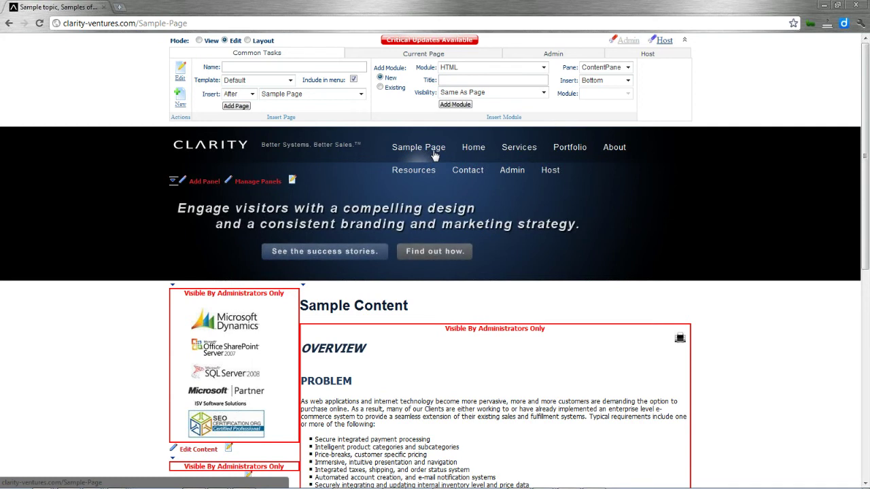
In Sample Page's settings, make Services the parent page and let All Users view it.
left_click(181, 73)
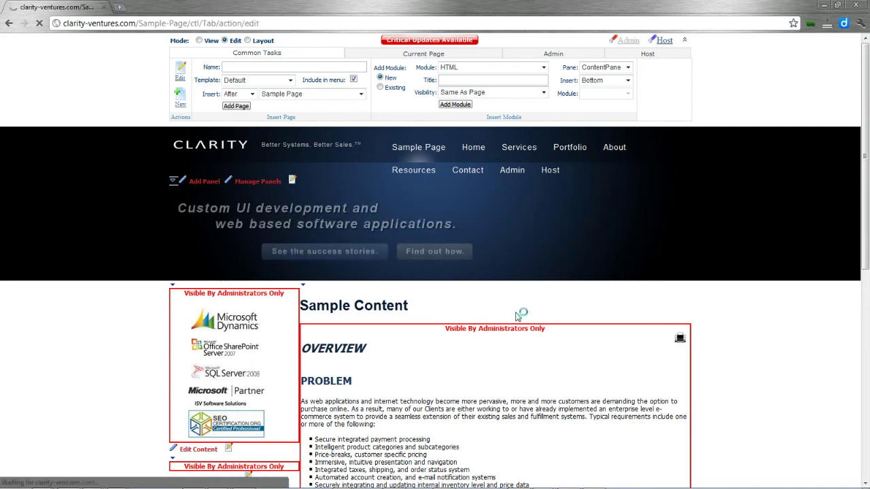
scroll(534, 252, "down", 4)
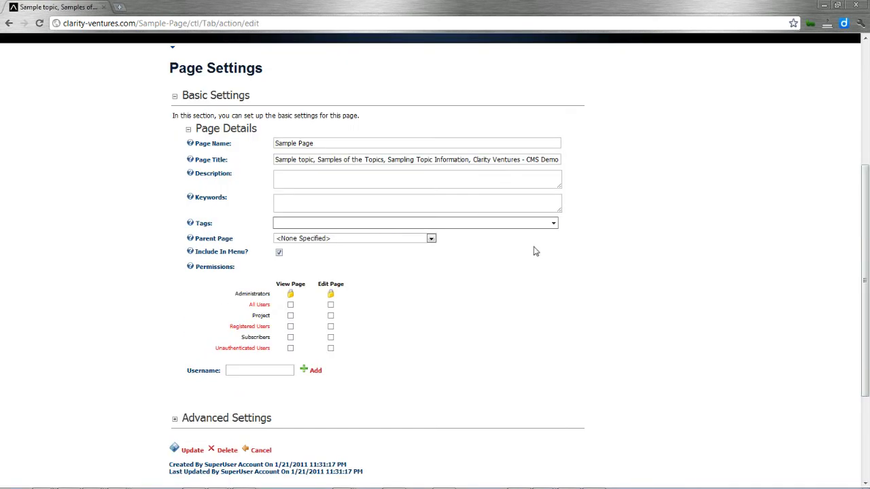
left_click(404, 239)
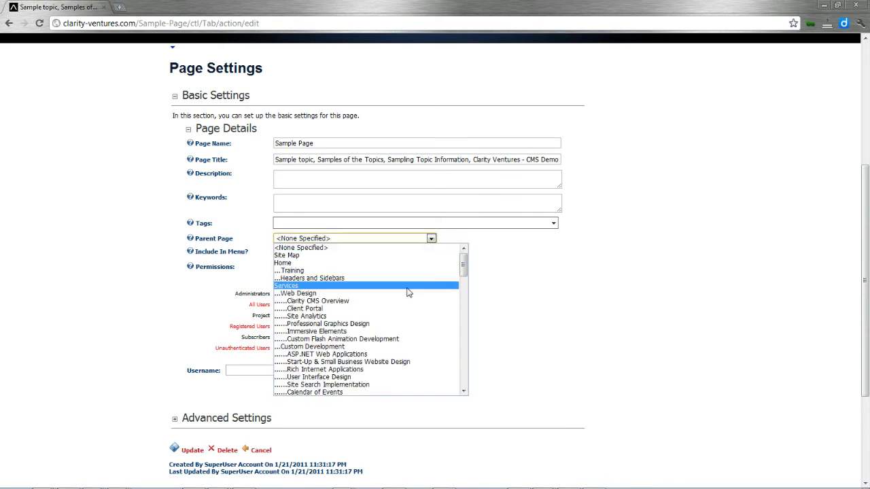
left_click(405, 286)
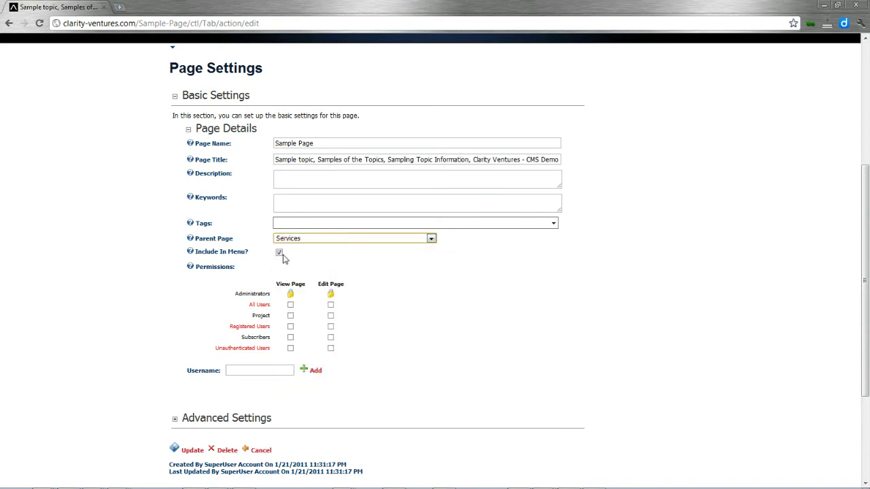
left_click(290, 305)
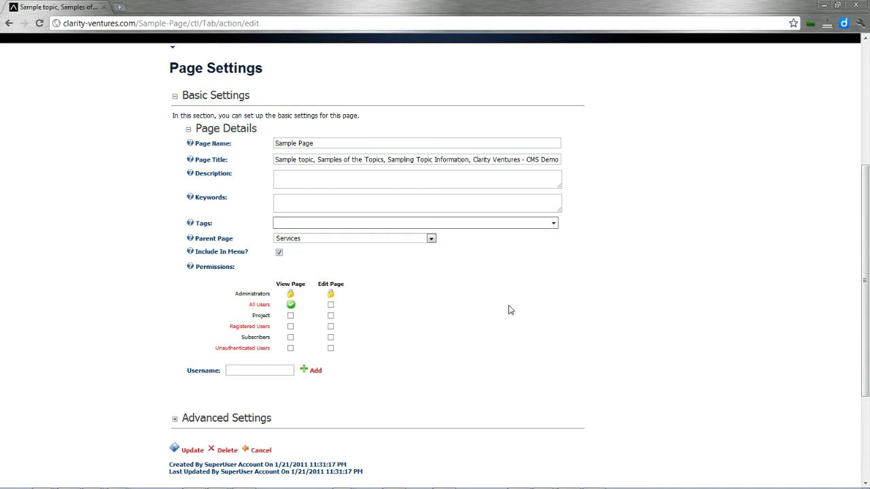
scroll(865, 272, "down", 3)
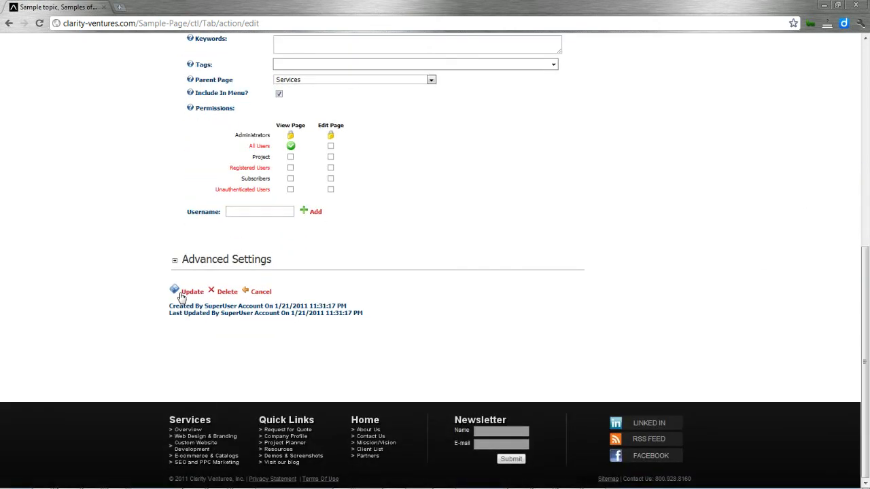
Save Sample Page's settings and check it now appears first under Services in the menu.
left_click(191, 291)
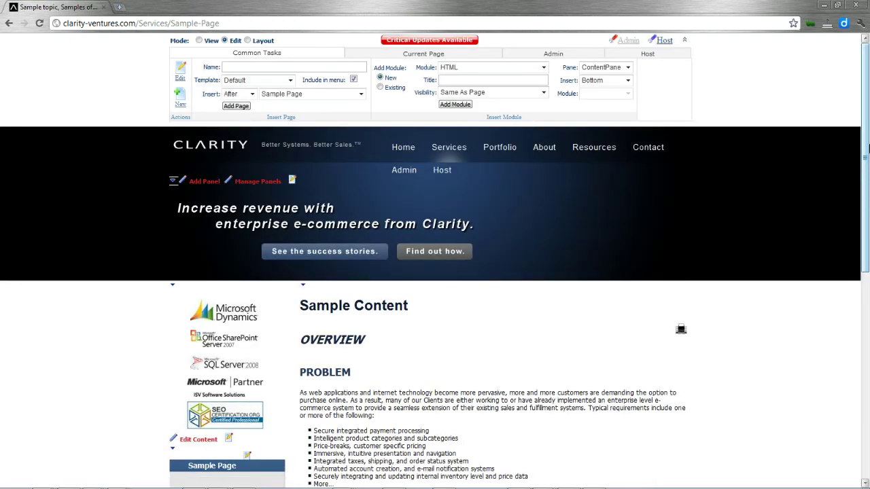
mouse_move(452, 156)
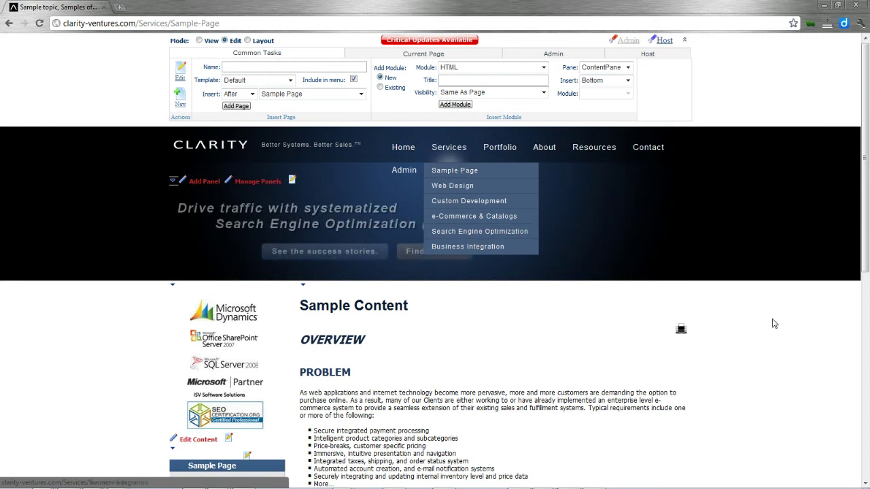
left_click_drag(868, 184, 861, 141)
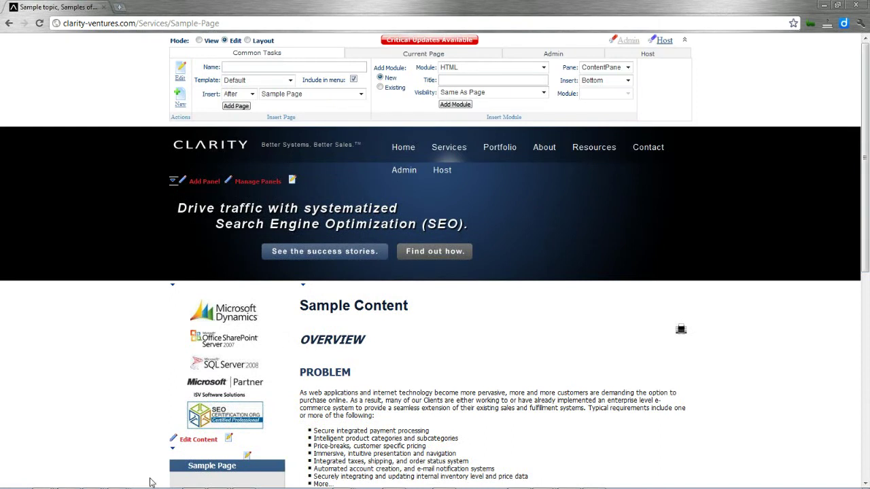
mouse_move(172, 450)
mouse_move(197, 439)
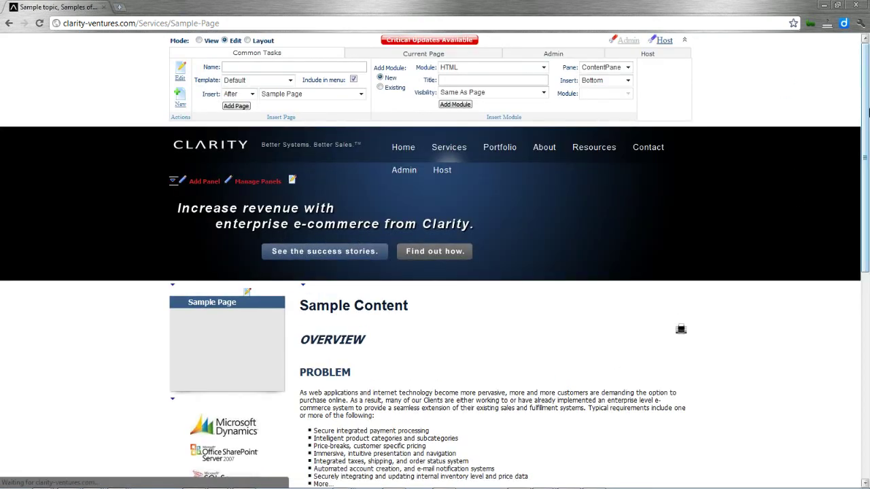
mouse_move(868, 118)
left_mouse_down()
mouse_move(868, 285)
mouse_move(867, 108)
left_mouse_up()
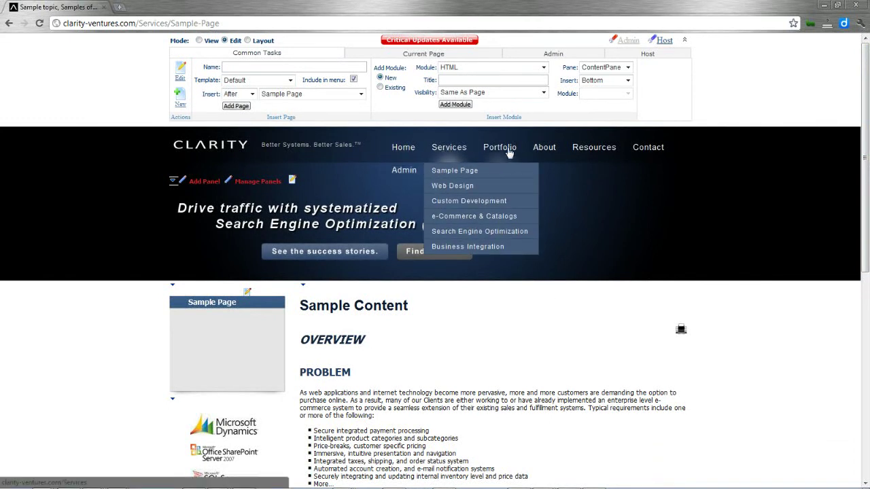
Open the Admin > Pages administration in a new browser tab.
mouse_move(405, 171)
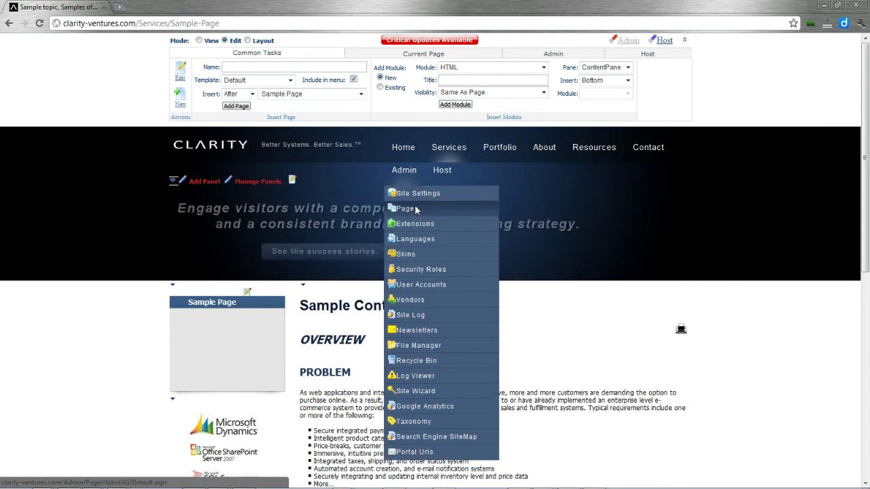
right_click(416, 208)
left_click(438, 214)
left_click(139, 7)
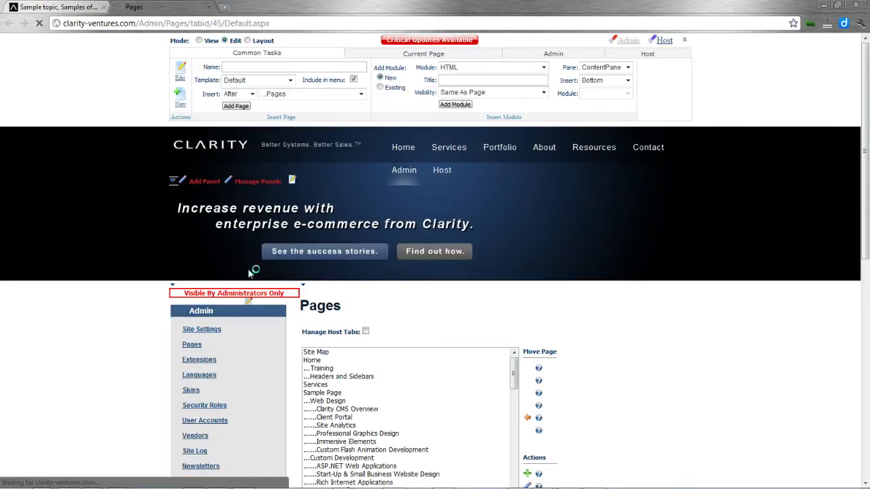
Move Sample Page back to the top level, first in the page order.
scroll(670, 344, "down", 3)
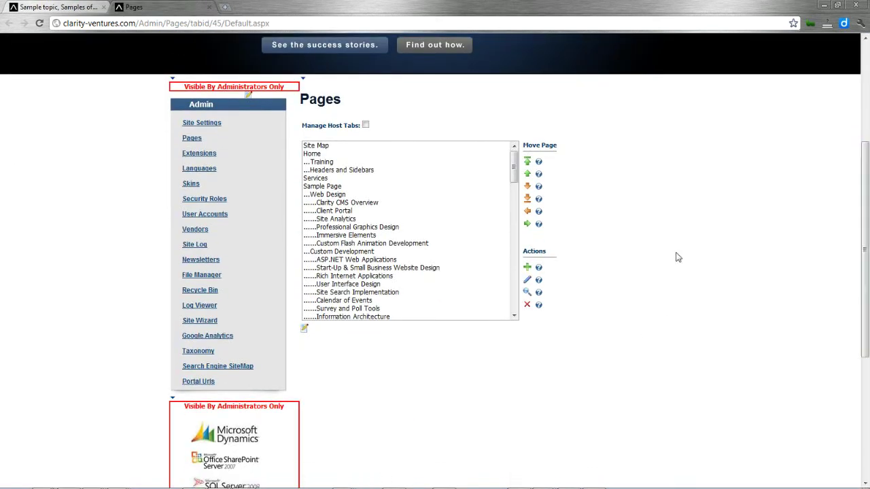
left_click(333, 187)
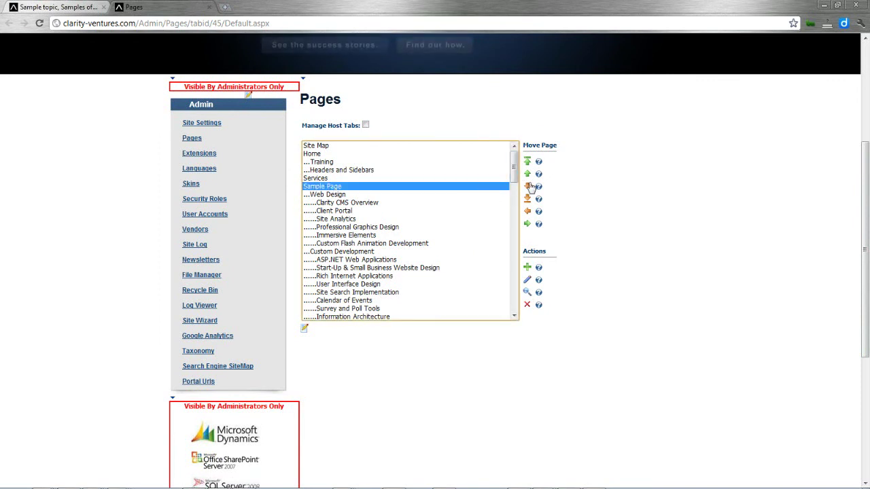
left_click(527, 225)
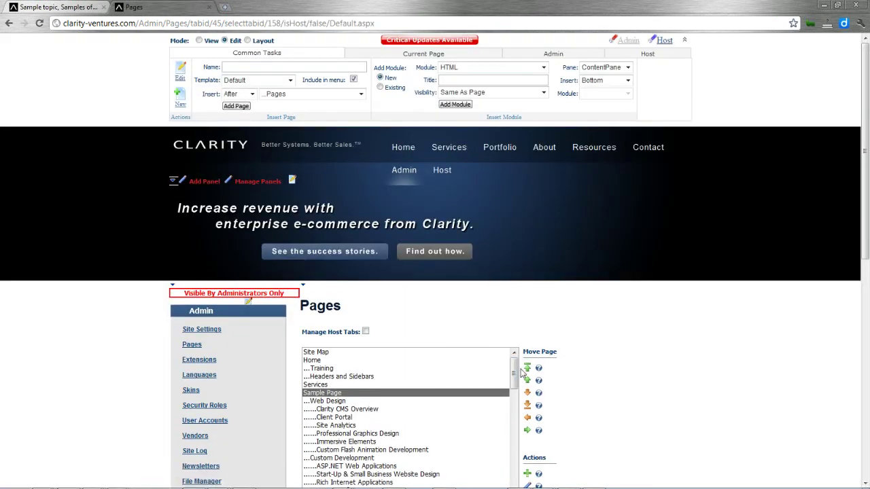
left_click(529, 394)
left_click(529, 419)
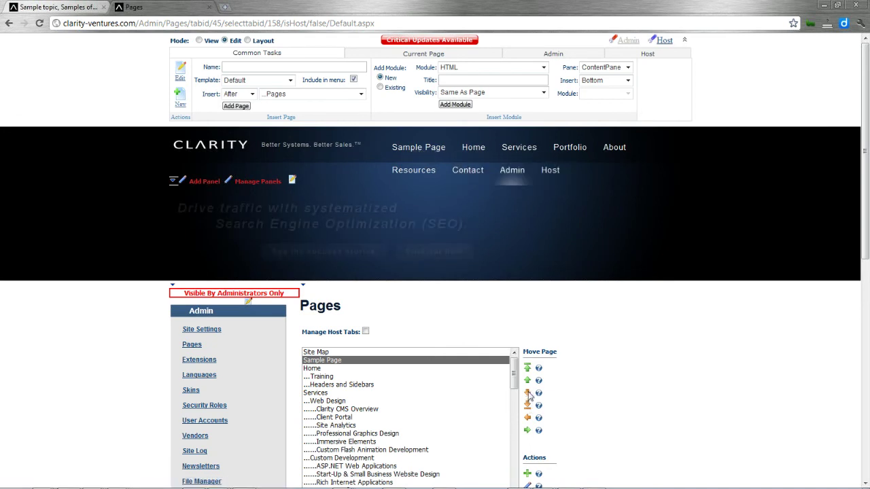
Move Sample Page down past Services, Portfolio and About, then nest it one level under About.
left_click(530, 395)
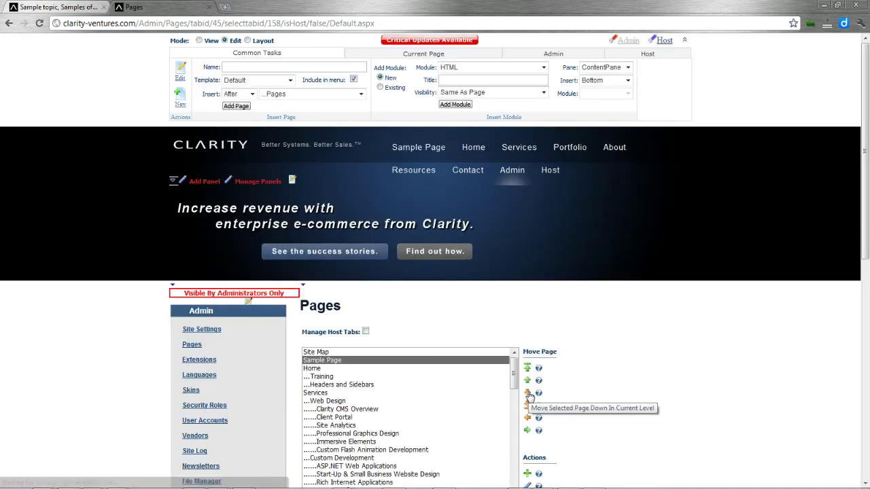
left_click(530, 395)
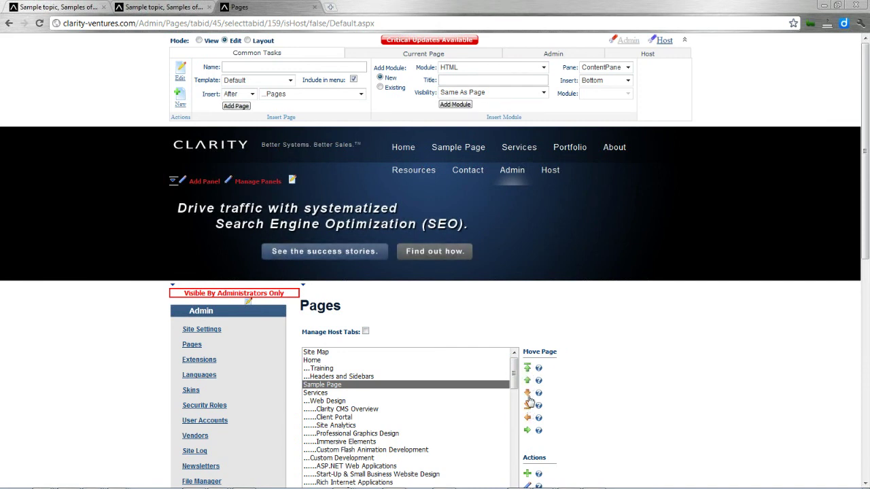
left_click(530, 395)
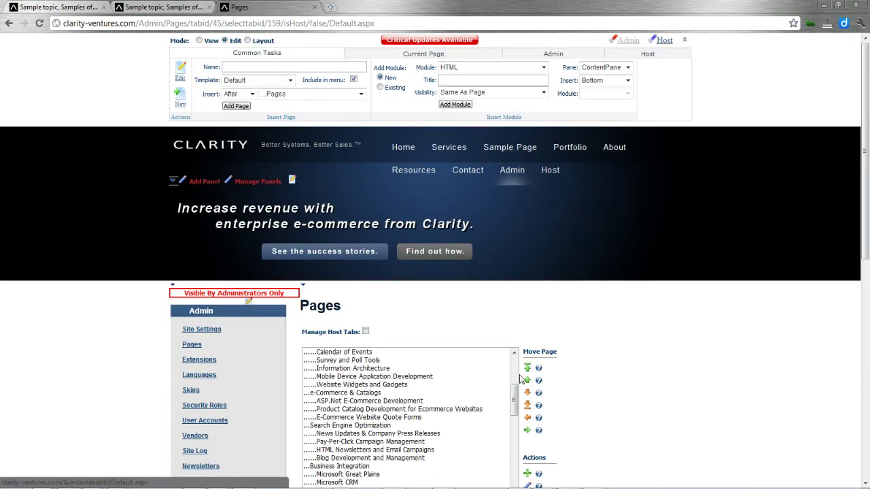
left_click(529, 396)
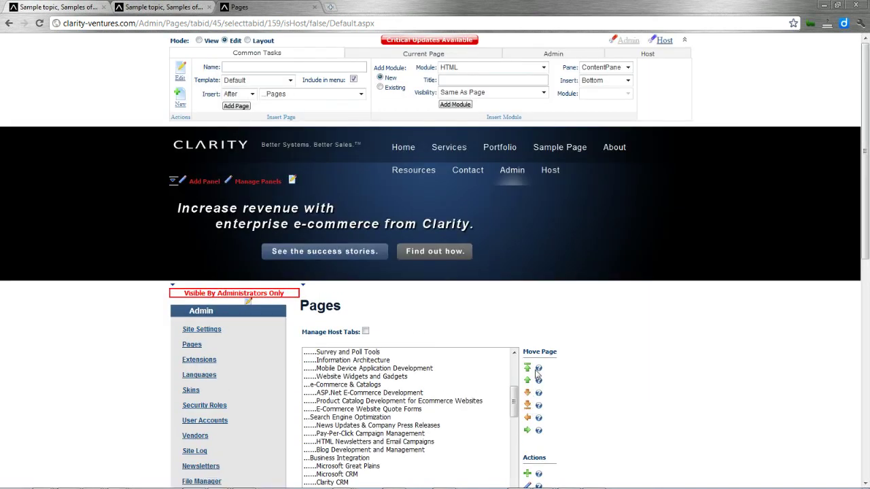
scroll(790, 199, "down", 3)
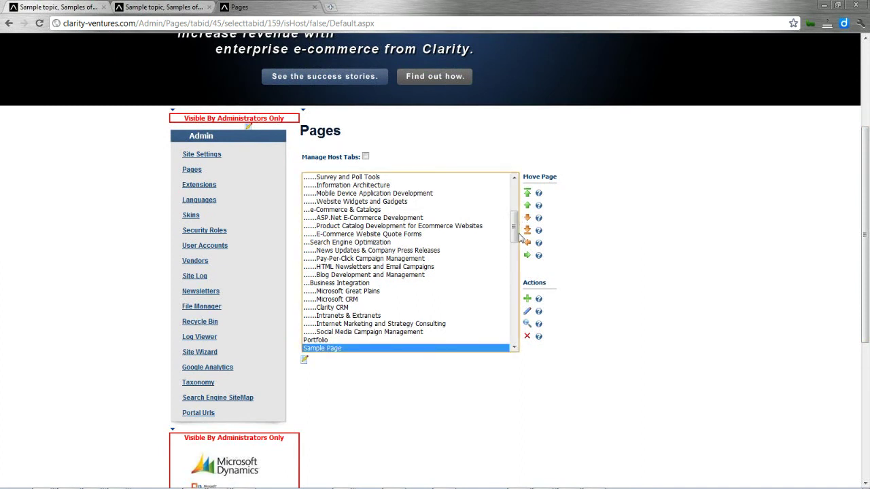
left_click_drag(519, 225, 519, 238)
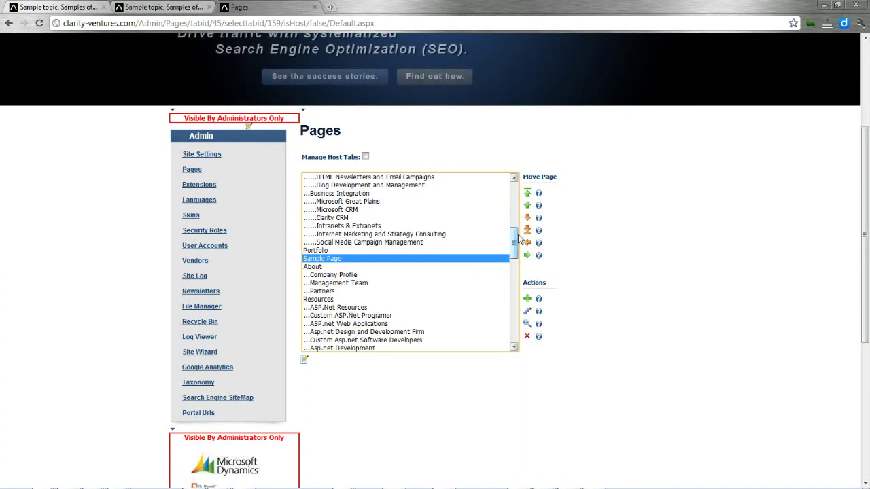
left_click(528, 220)
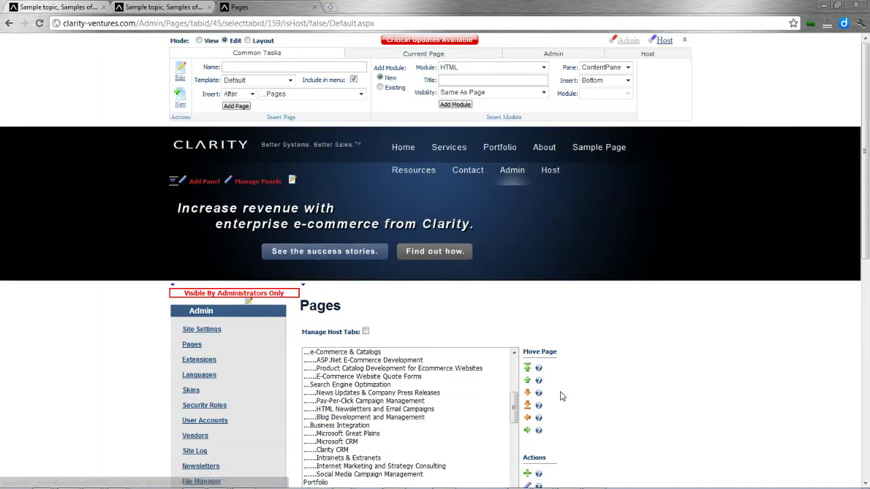
scroll(527, 306, "down", 3)
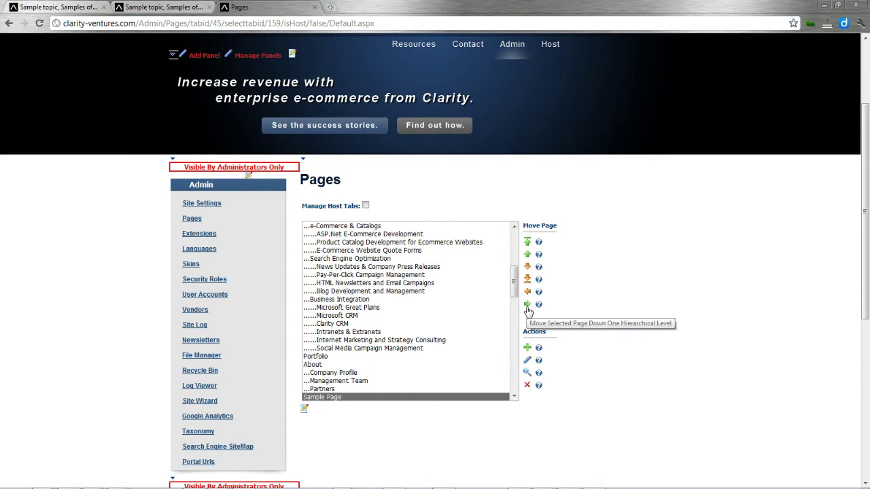
left_click(527, 305)
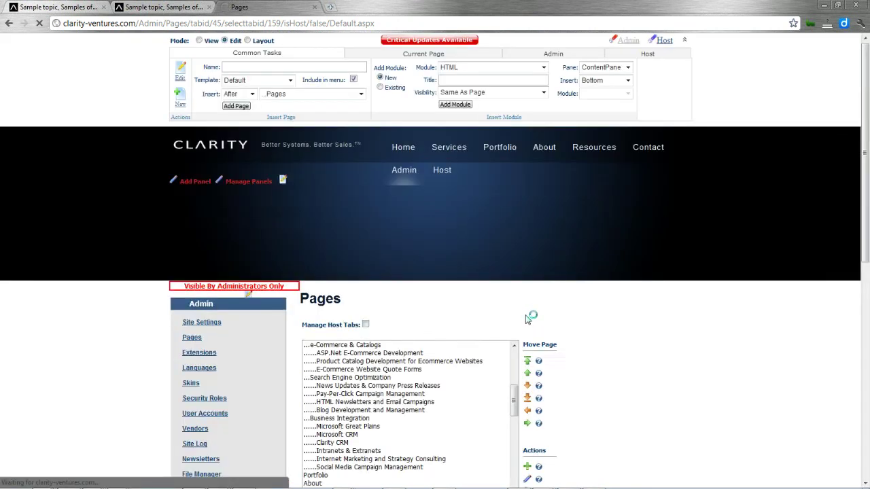
Delete Sample Page from under About in the Pages list, confirming with OK.
mouse_move(539, 150)
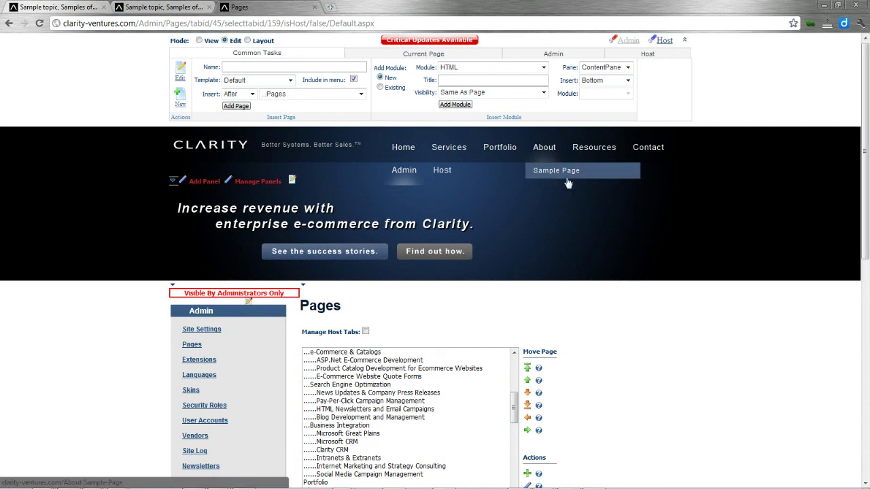
left_click_drag(868, 68, 868, 140)
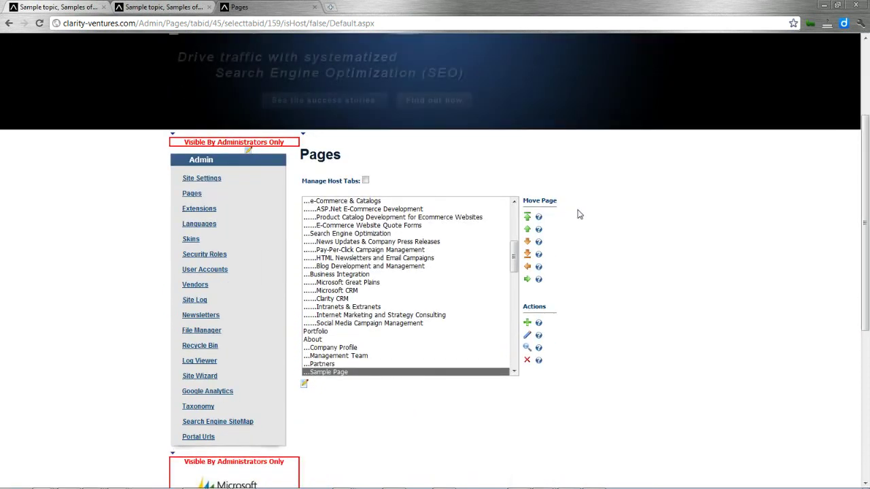
left_click(514, 263)
scroll(497, 307, "down", 4)
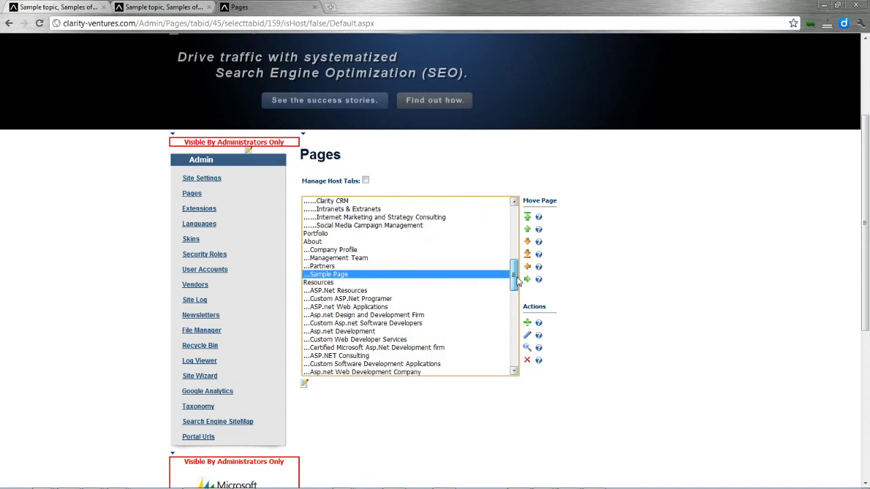
scroll(497, 306, "up", 1)
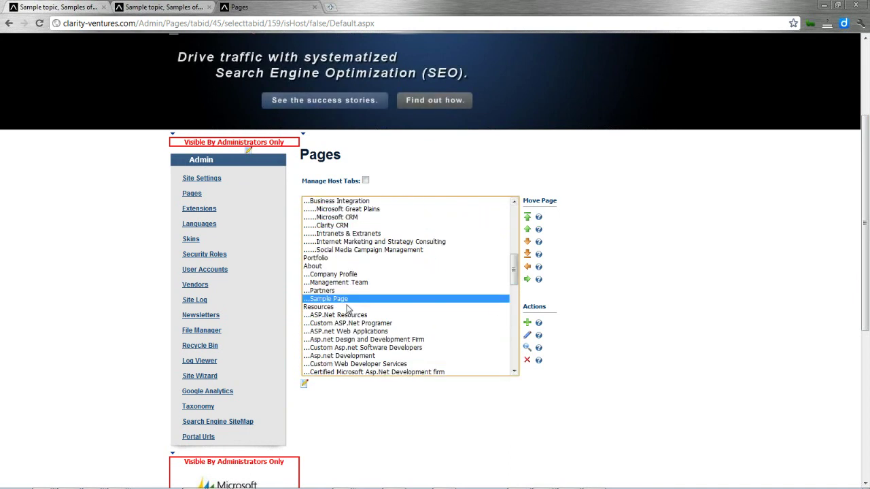
left_click(527, 361)
left_click(464, 267)
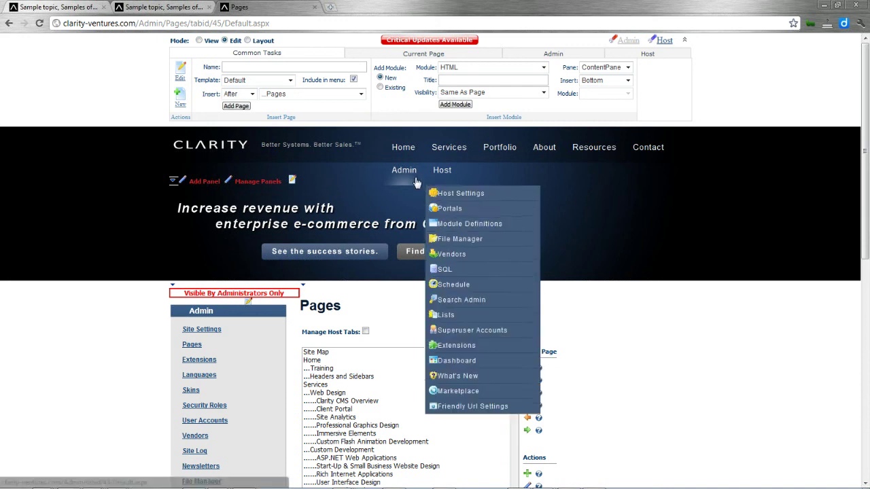
Open the Admin Recycle Bin and select the deleted Sample Page among its pages.
mouse_move(403, 171)
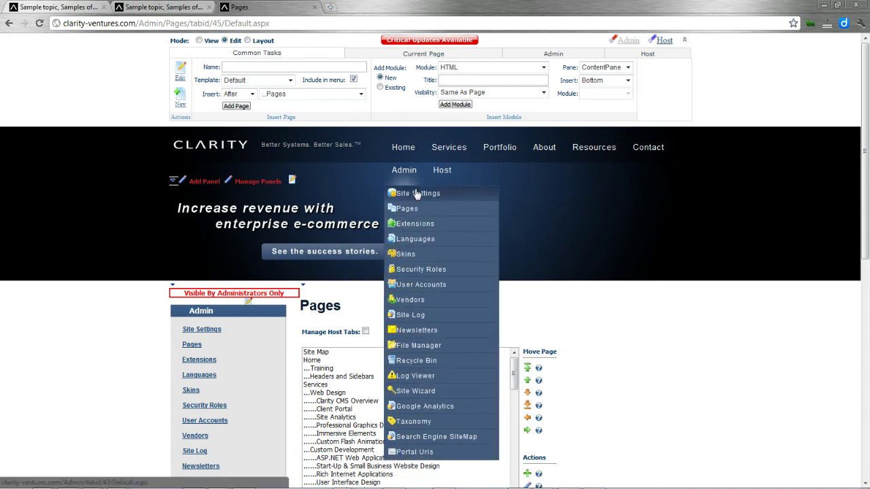
left_click(433, 365)
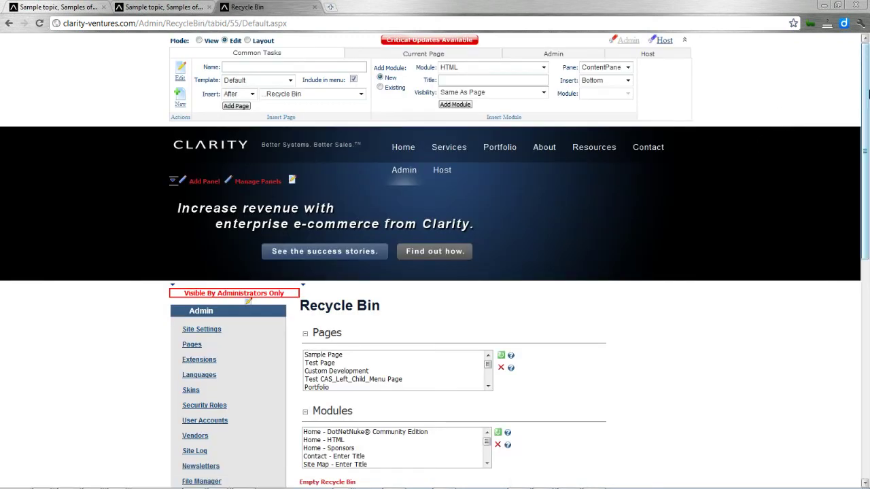
scroll(544, 340, "down", 1)
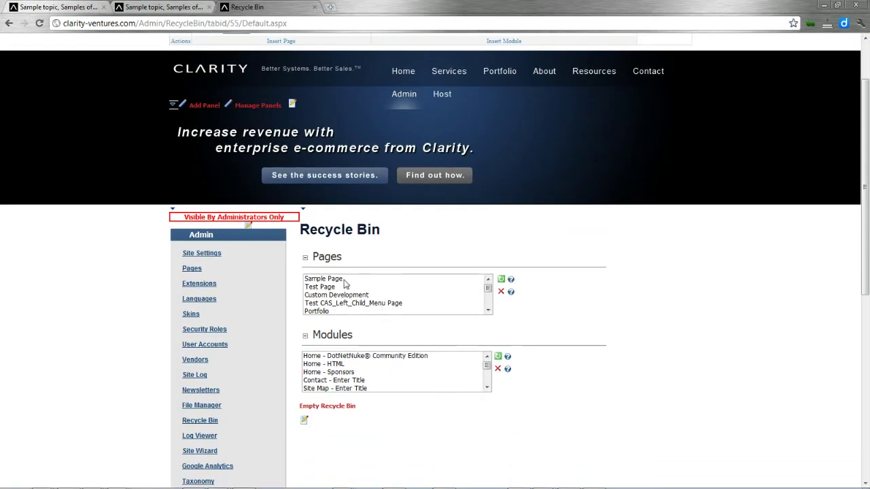
left_click(326, 279)
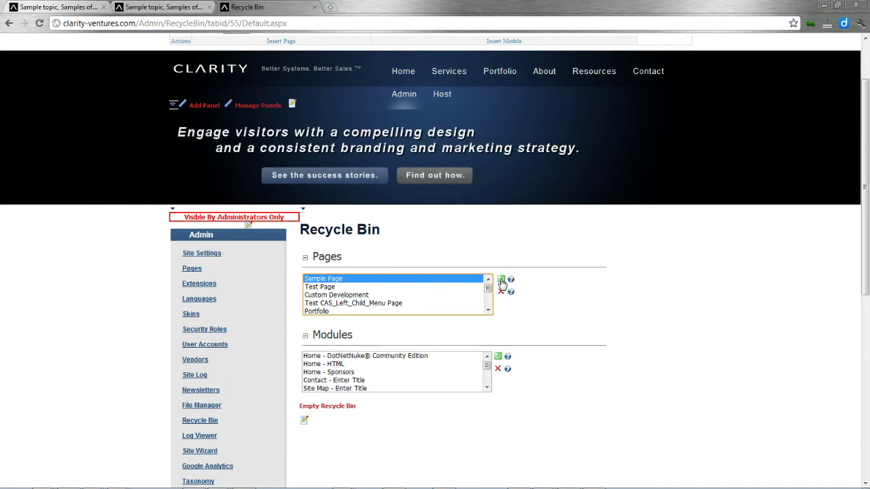
scroll(489, 306, "down", 5)
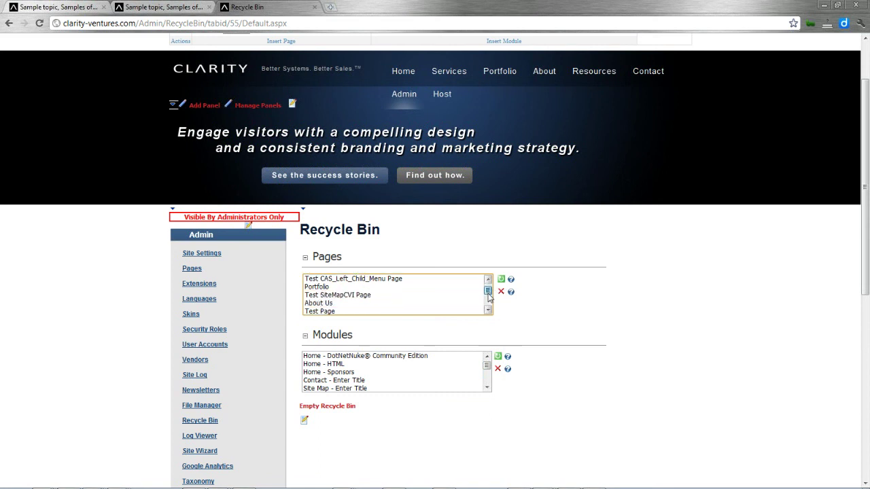
scroll(491, 306, "up", 5)
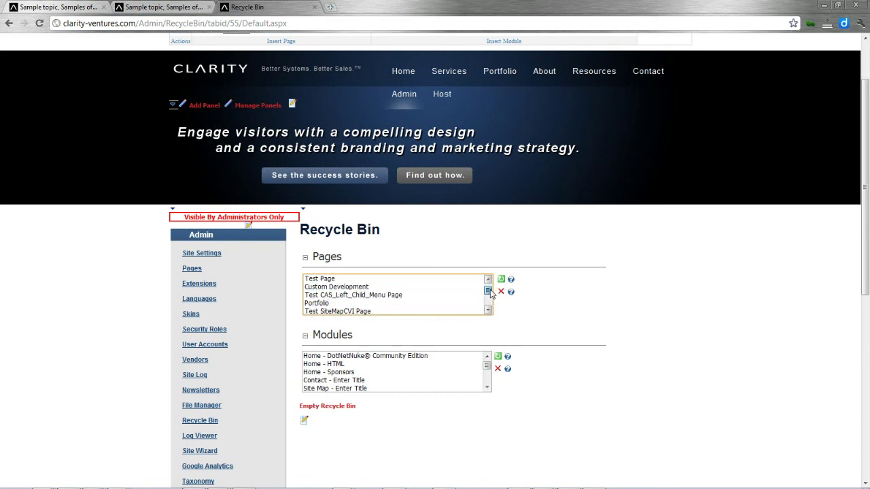
left_click(479, 279)
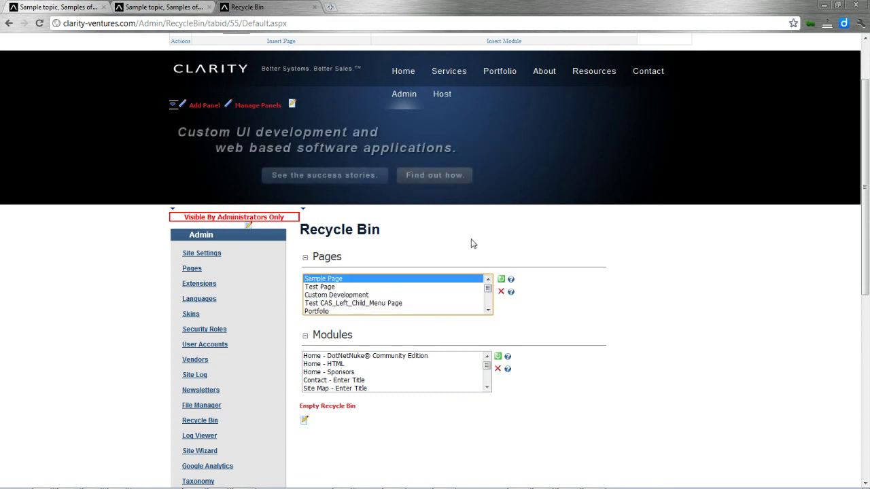